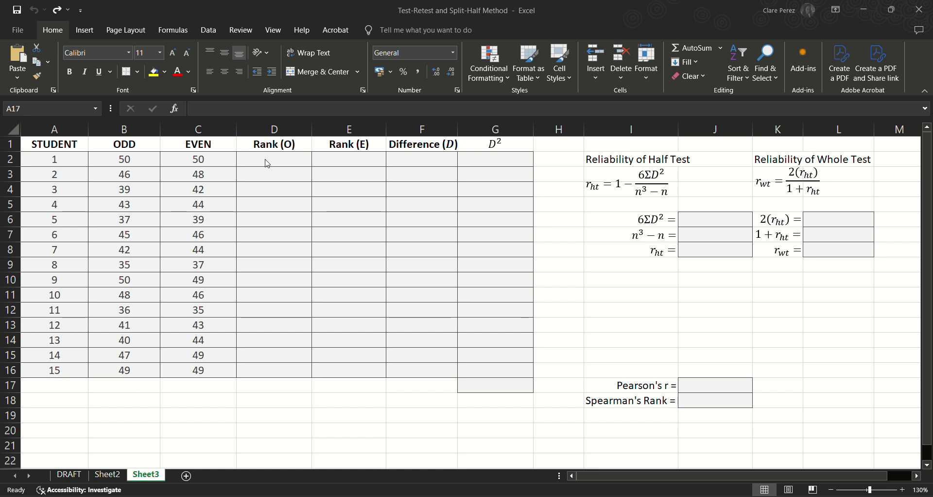
- Start a RANK formula in D2 that ranks B2 within the ODD scores B2:B16
left_click(265, 159)
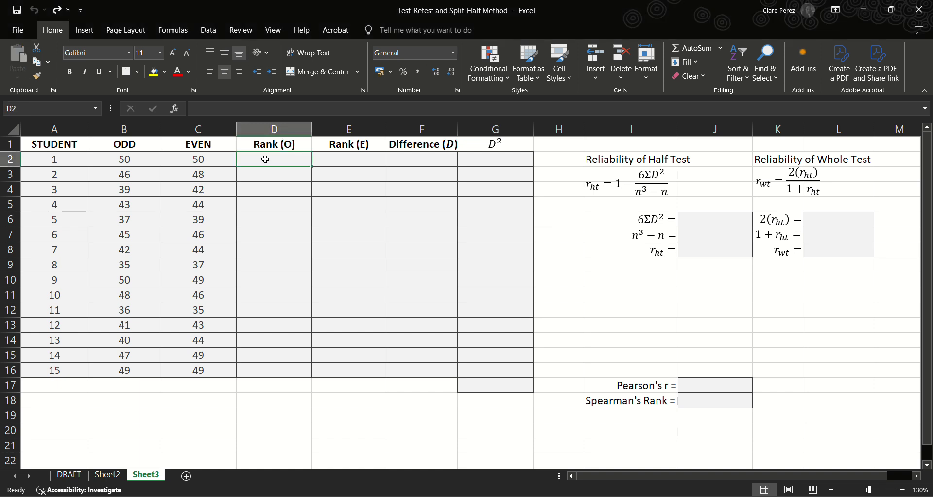
type("=R")
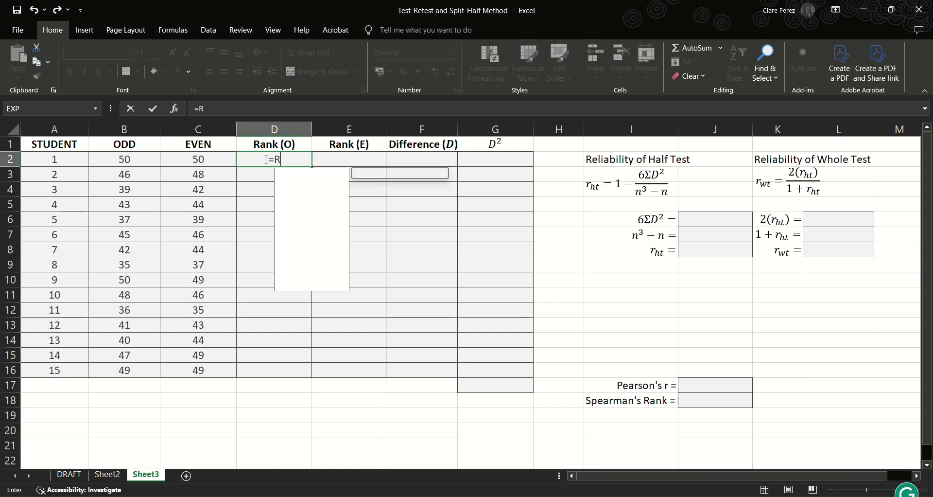
type("ANK(")
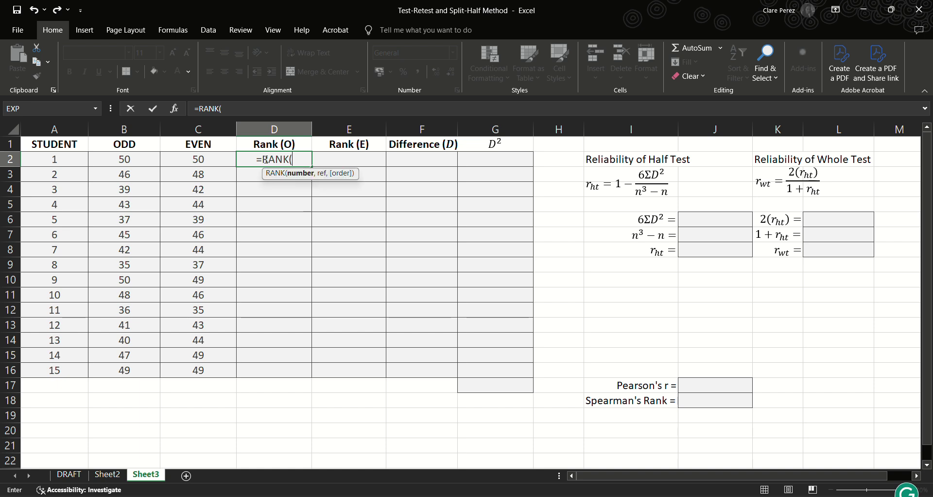
left_click(127, 161)
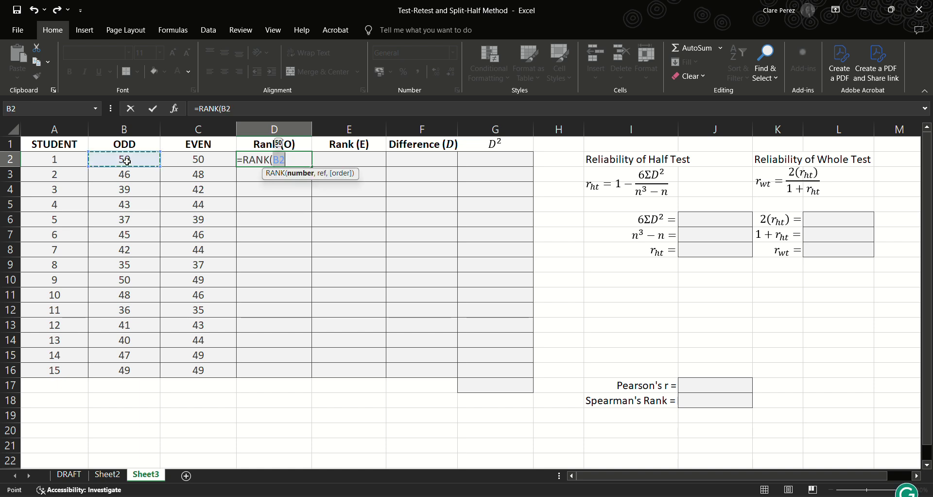
type(",")
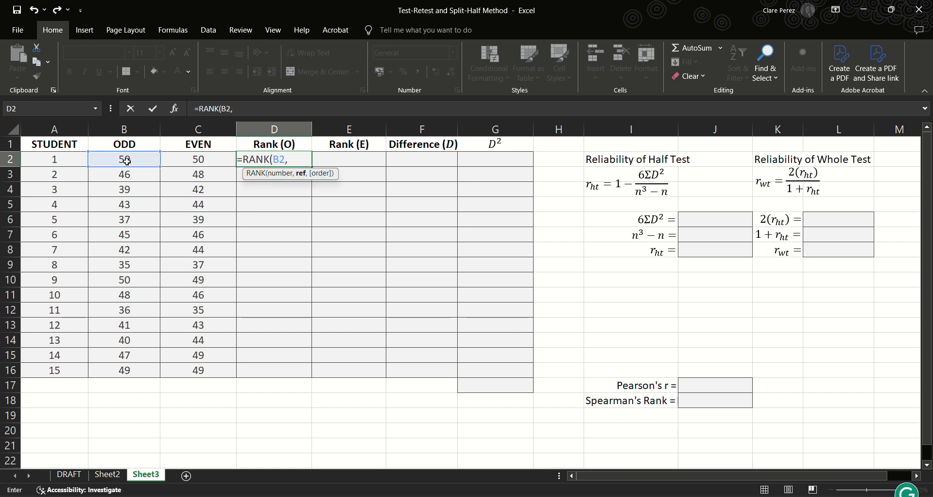
left_click_drag(127, 160, 134, 368)
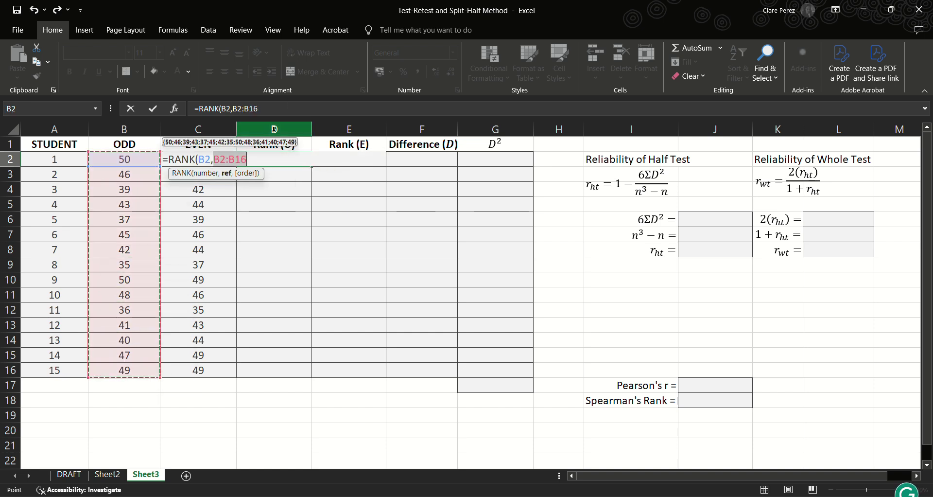
- Make the D2 formula's range absolute as $B$2:$B$16, add order 0 and enter =RANK(B2,$B$2:$B$16,0)
left_click(216, 160)
type("$B")
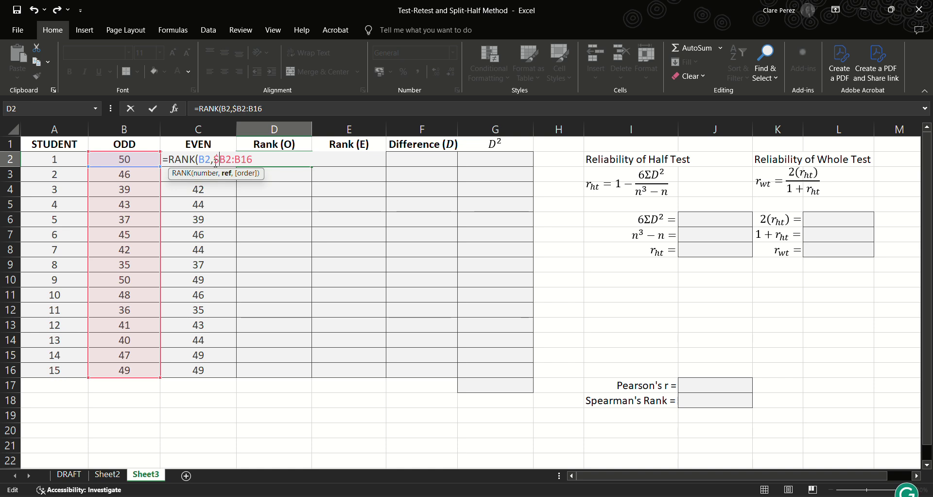
type("$")
key("Right")
key("Right")
type("$")
key("Right")
type("$16")
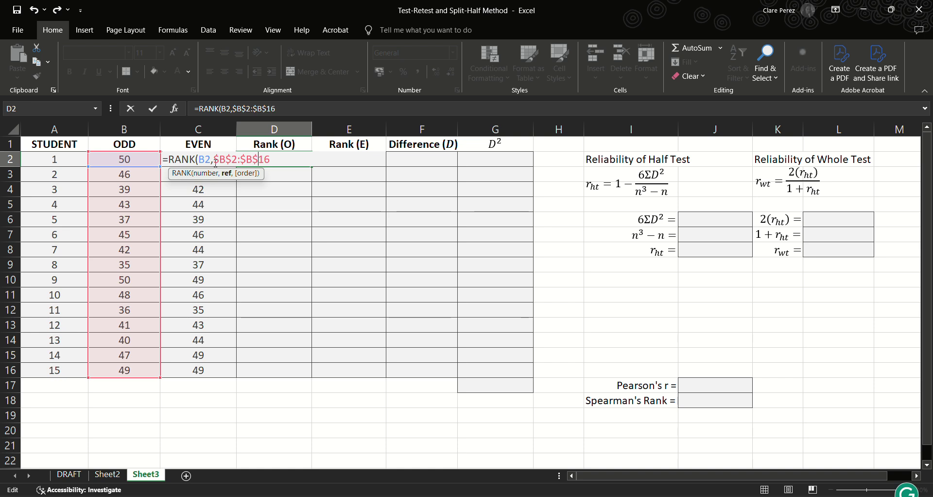
type(",0)")
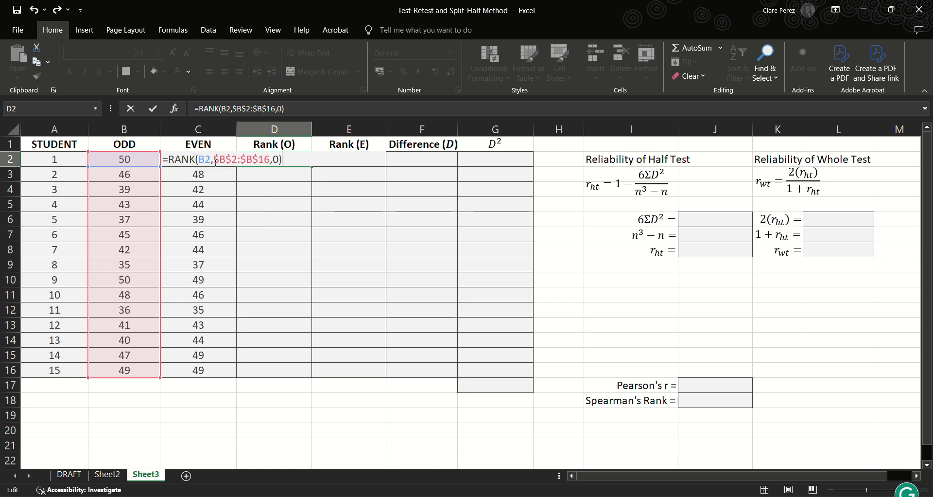
key("Return")
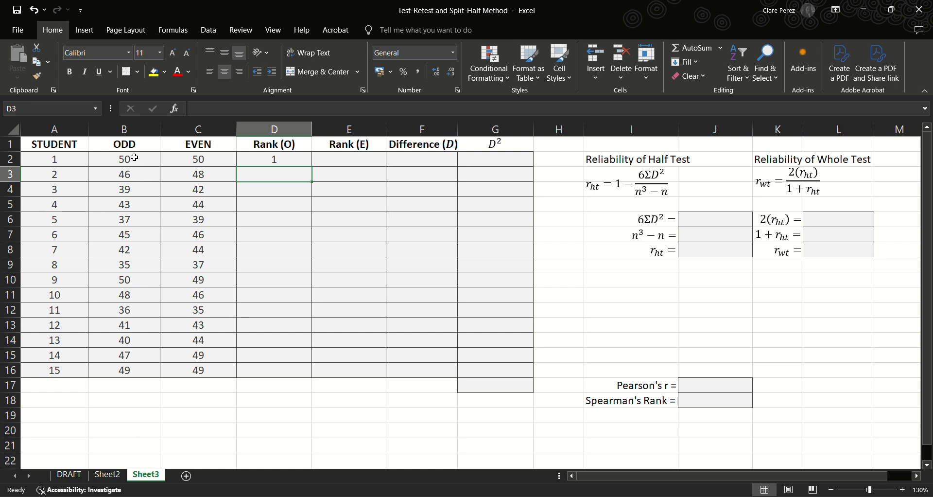
left_click(284, 158)
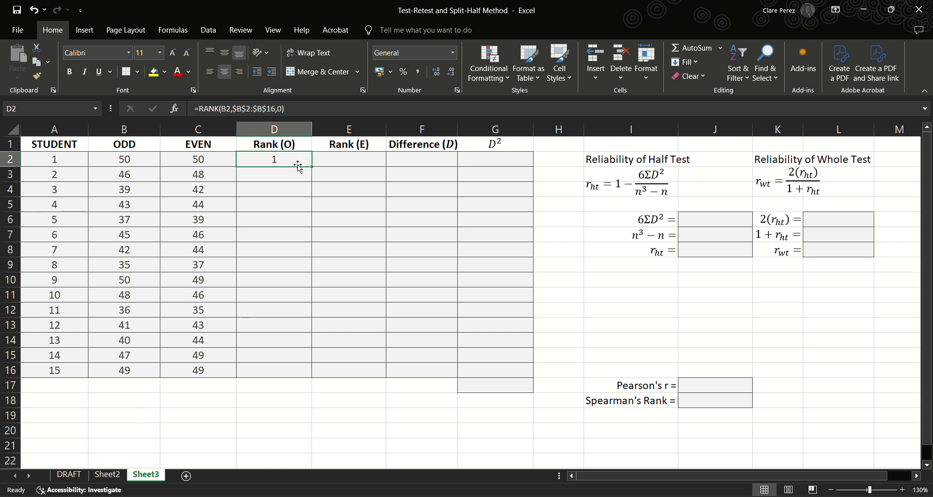
left_click_drag(304, 163, 293, 371)
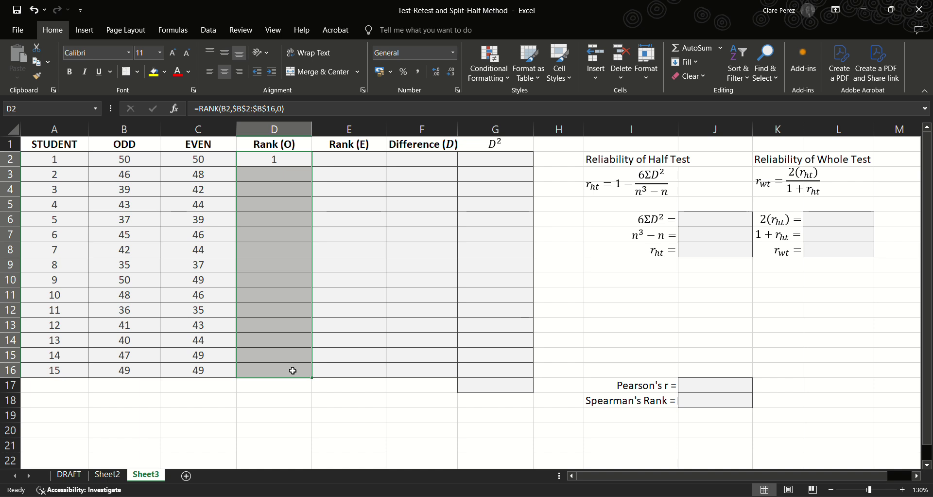
key("Delete")
key("Return")
key("ctrl+z")
- Fill the RANK formula from D2 down through D16 in the Rank (O) column
left_click(276, 160)
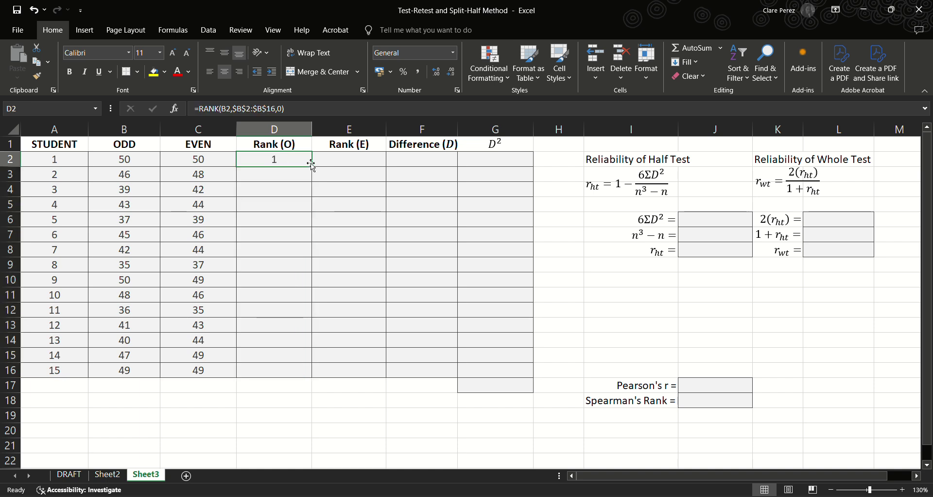
left_click_drag(311, 167, 293, 370)
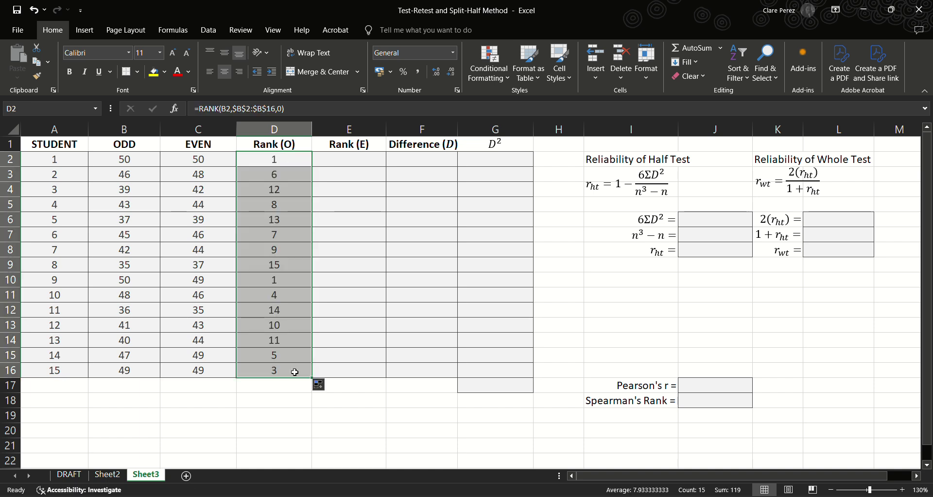
- Compare the ODD scores of students 9 and 15 with their ranks in the Rank (O) column
left_click(141, 284)
left_click(280, 283)
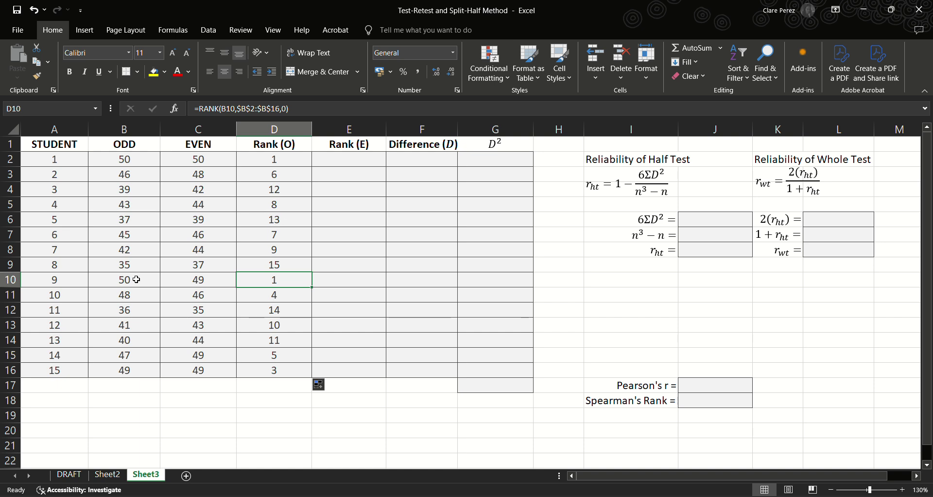
left_click(262, 369)
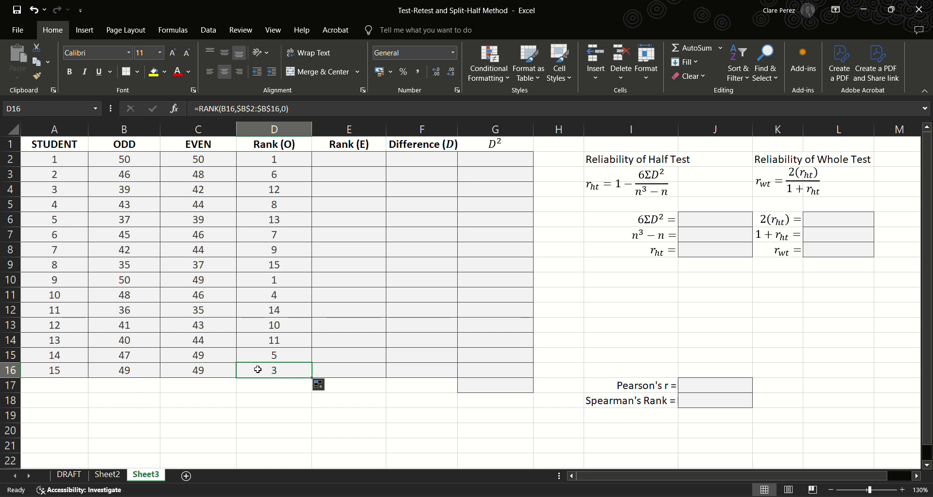
left_click(135, 377)
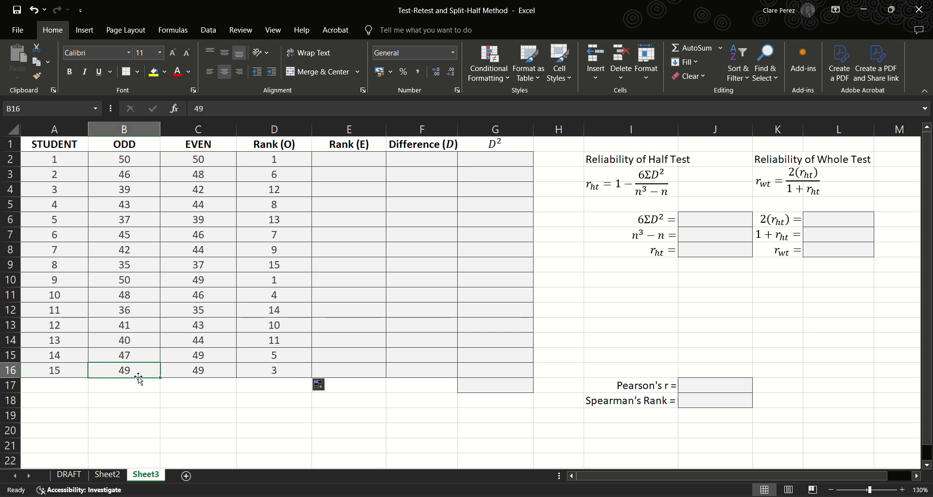
left_click(289, 370)
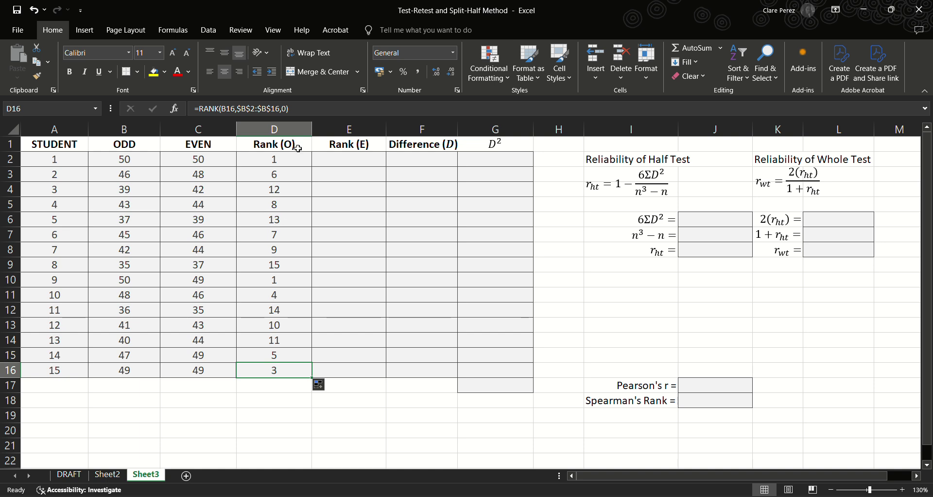
- Start a RANK formula in E2 that ranks C2 within the EVEN scores C2:C16
left_click(359, 160)
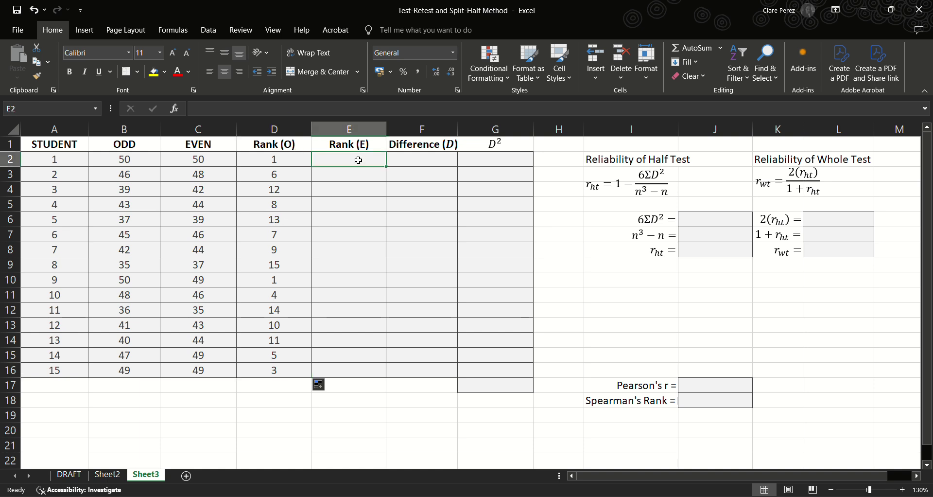
type("=")
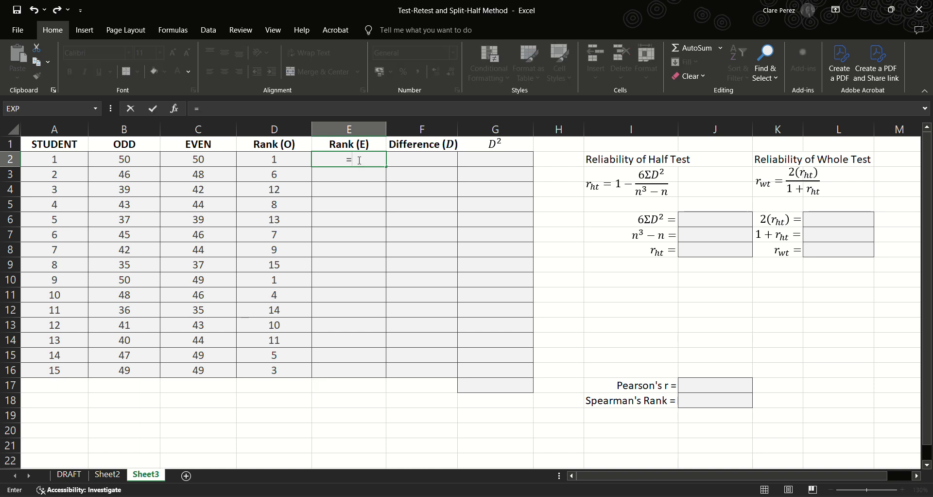
type("RANK(")
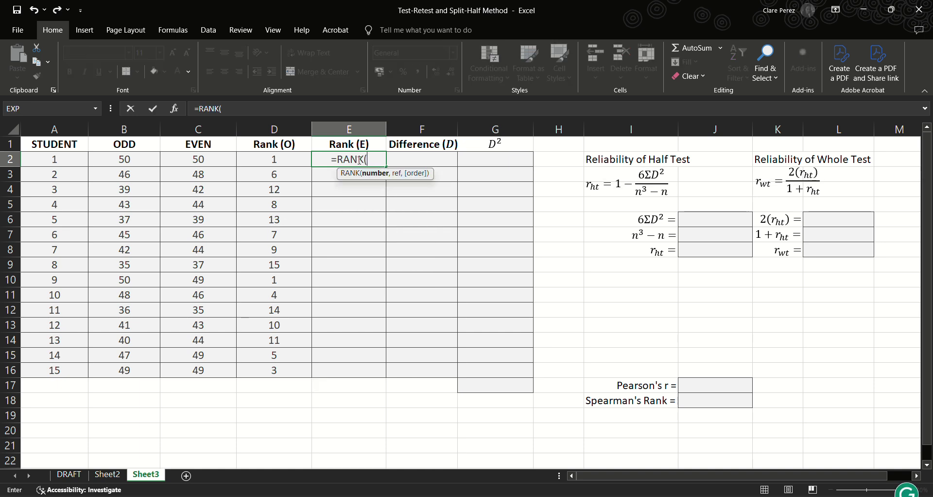
left_click(202, 162)
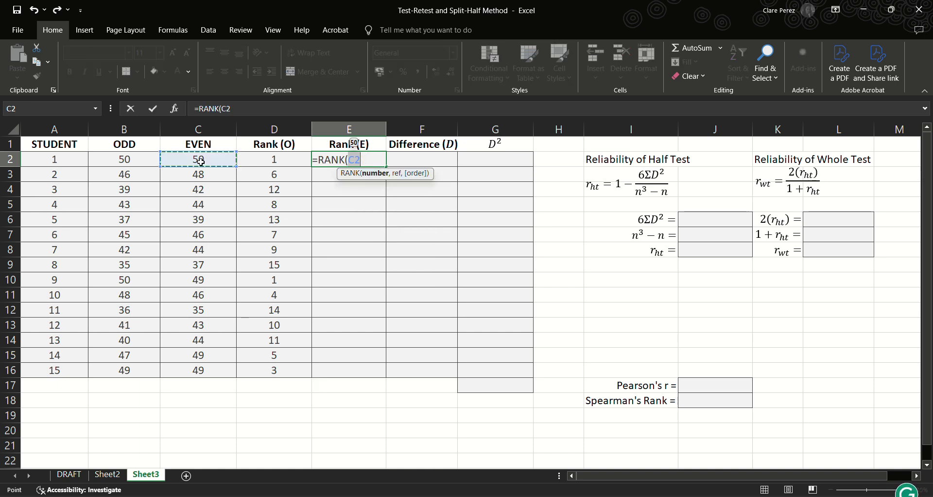
type(",")
left_click(201, 161)
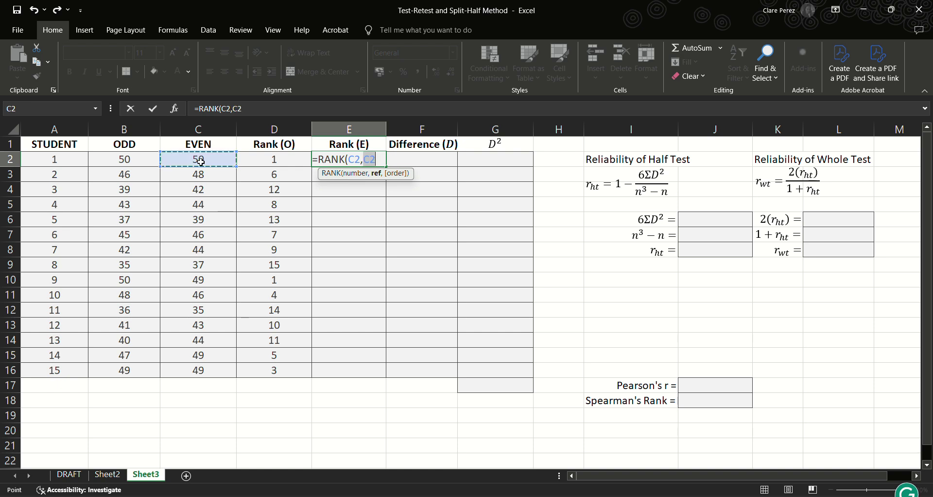
left_click_drag(202, 290, 215, 373)
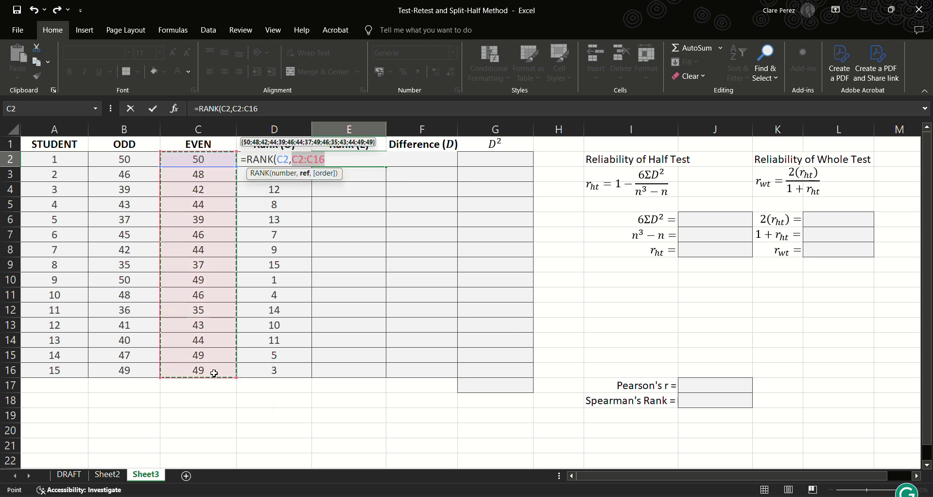
- Complete the E2 formula as =RANK(C2,$C$2:$C$16,0) and fill it down through E16
left_click(294, 161)
left_click(294, 160)
type("$C")
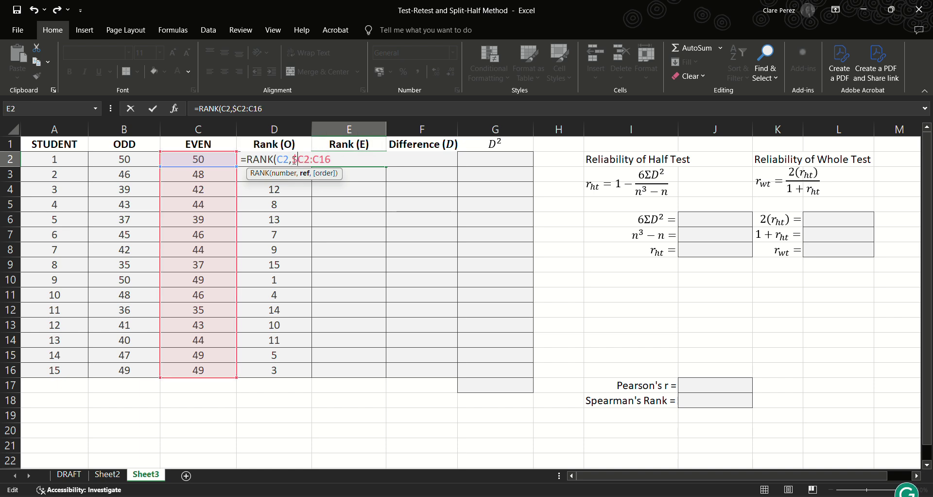
type("$")
key("Right")
key("Right")
type("$")
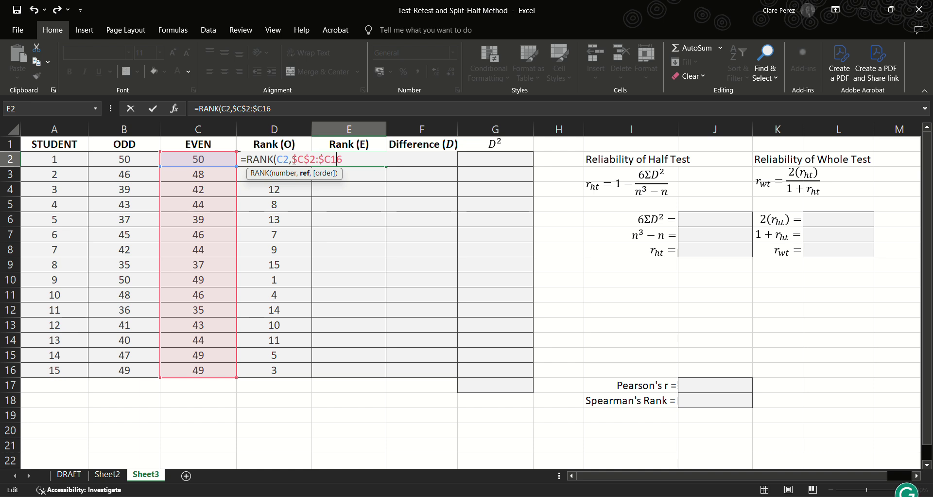
key("Right")
type("$16,0)")
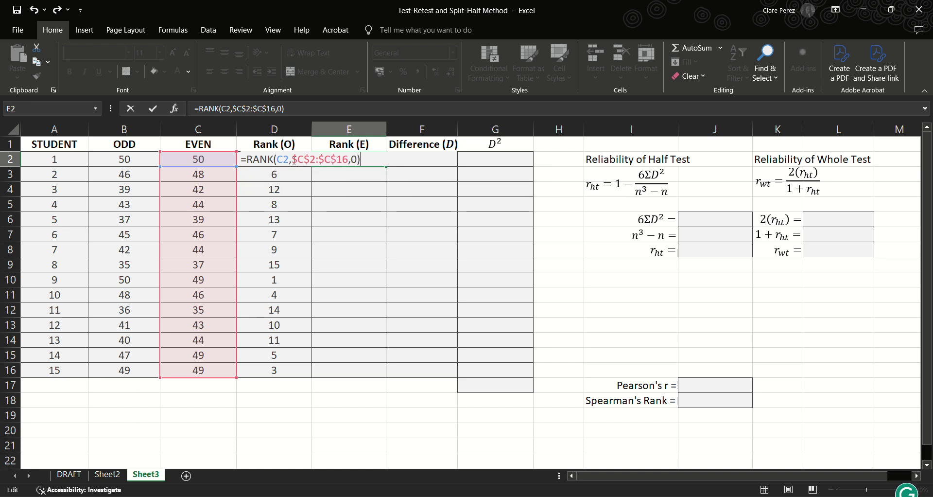
key("Return")
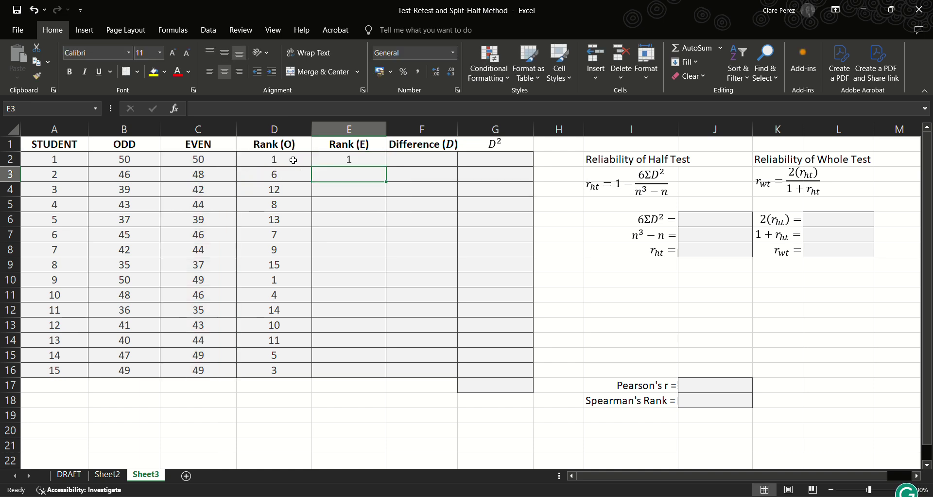
left_click(351, 158)
left_click_drag(386, 166, 387, 375)
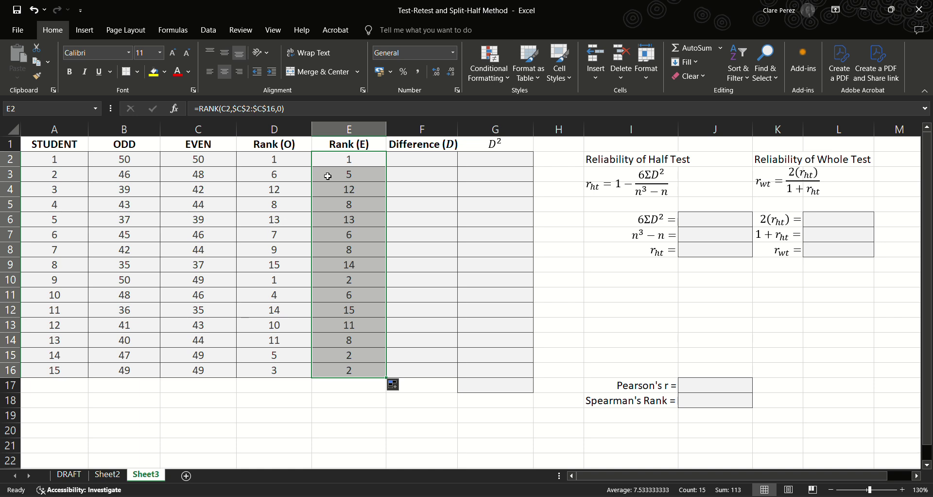
- Compare the highest and tied EVEN scores with their ranks in the Rank (E) column
left_click(216, 165)
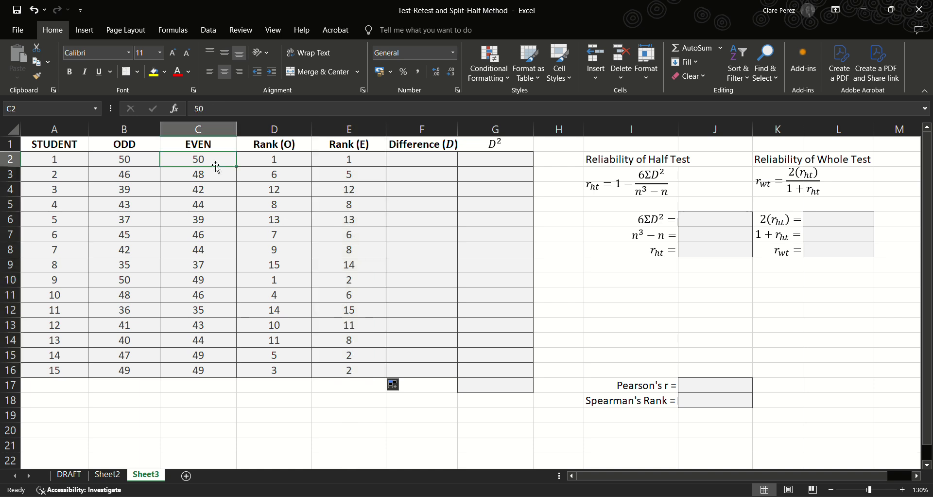
left_click(211, 373)
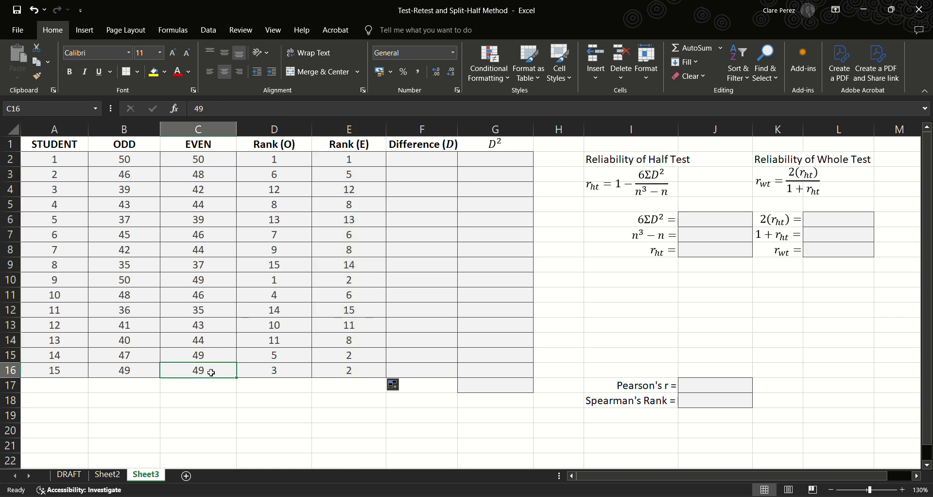
left_click(220, 356)
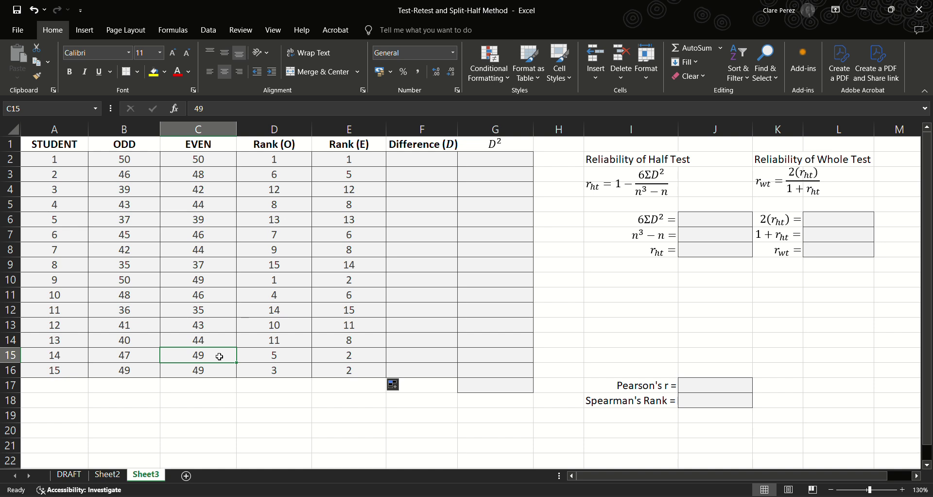
left_click(352, 156)
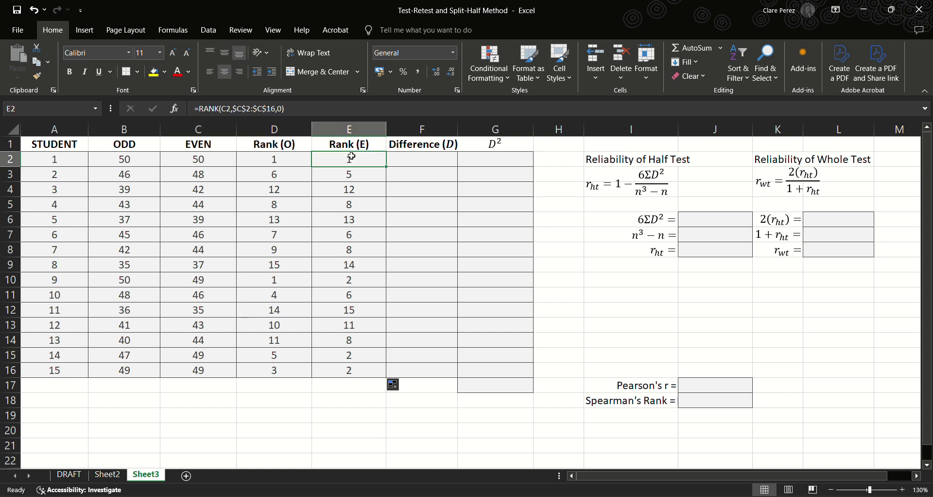
left_click(212, 163)
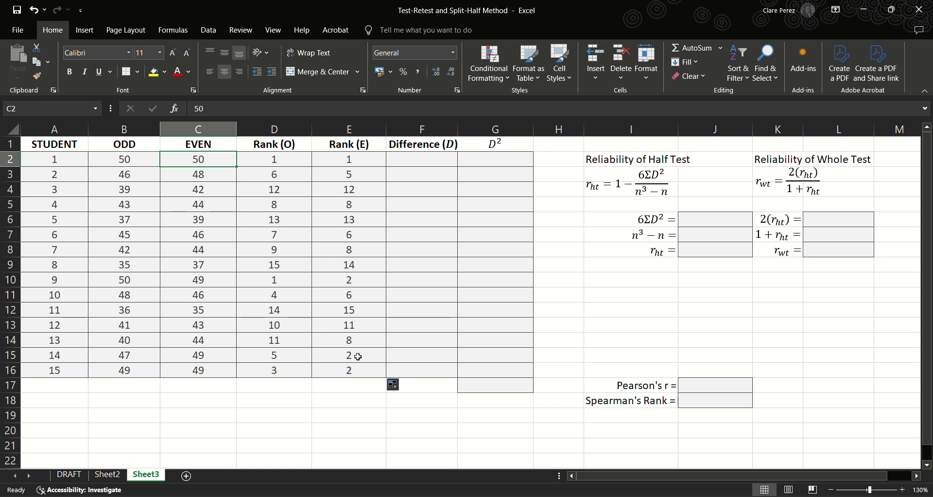
left_click(360, 281)
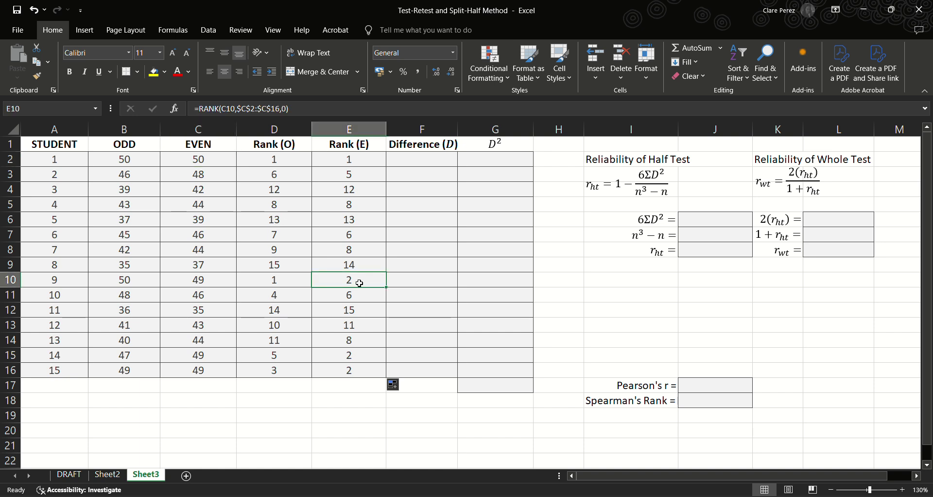
- Review the tied ranks of students 14 and 15 in the Rank (E) column against the rank of student 2
left_click(367, 358)
left_click(366, 370)
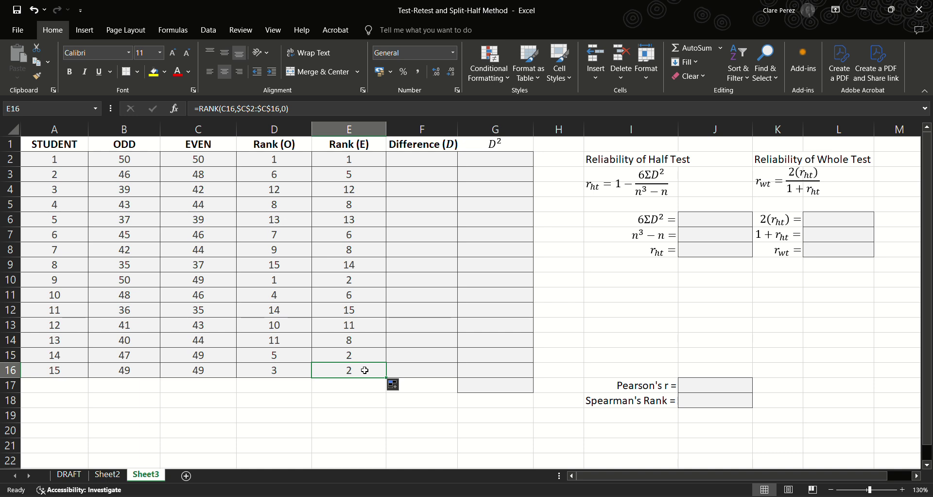
left_click(358, 171)
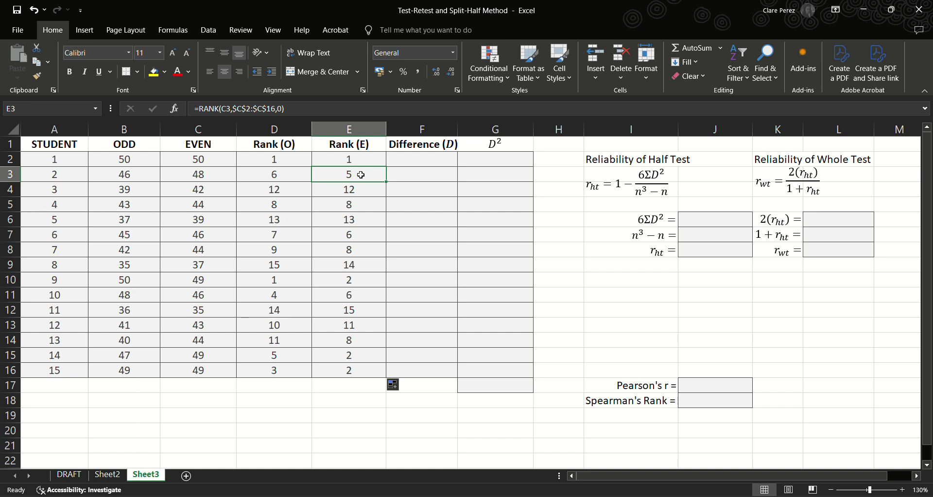
- Calculate the rank difference in F2 with =D2-E2 and fill the formula down through F16
left_click(418, 163)
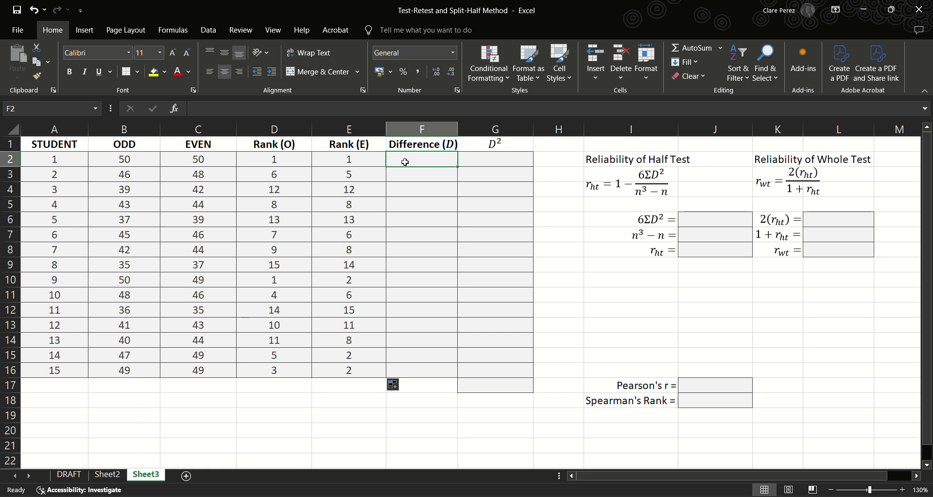
type("=")
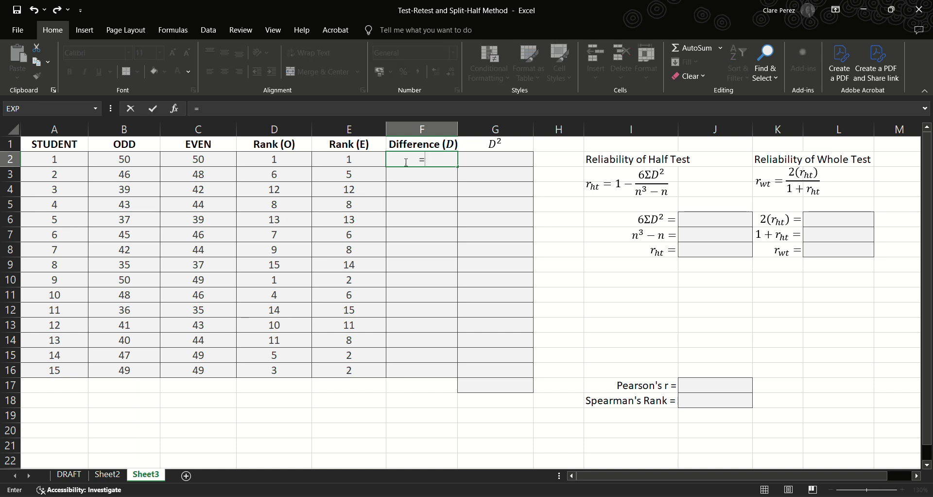
left_click(287, 160)
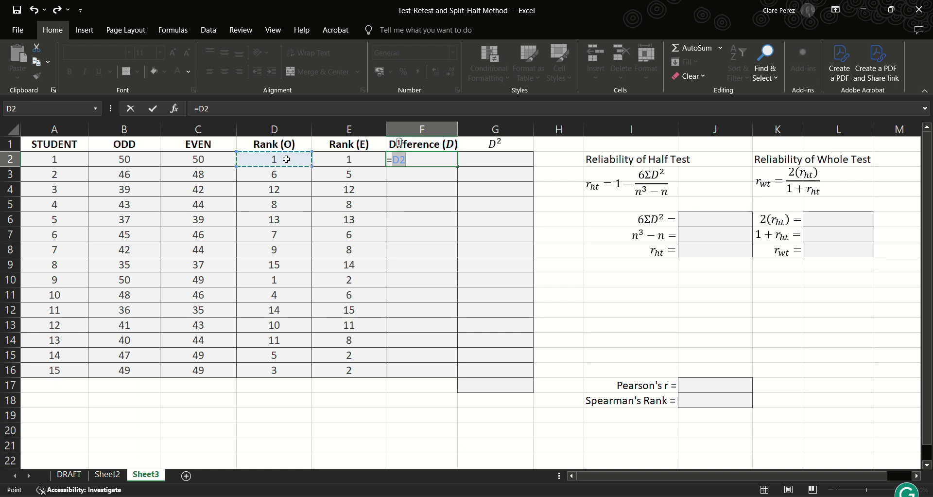
type("-")
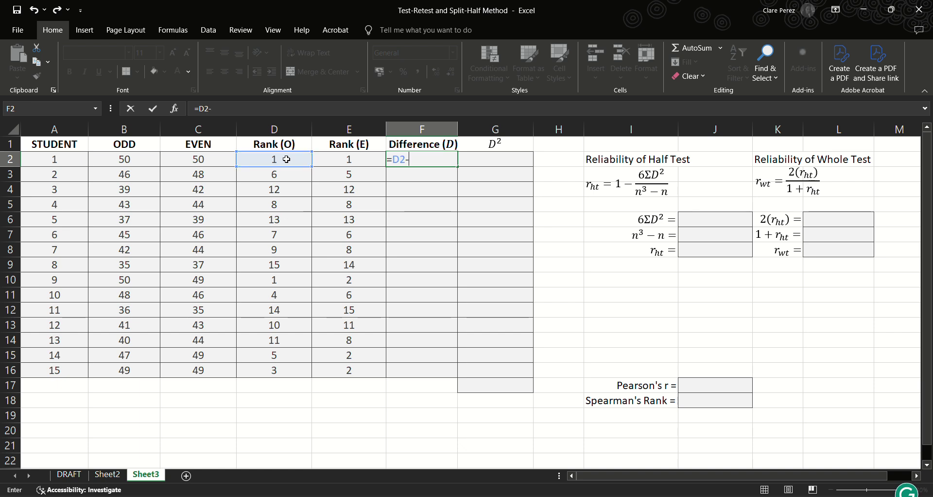
left_click(365, 163)
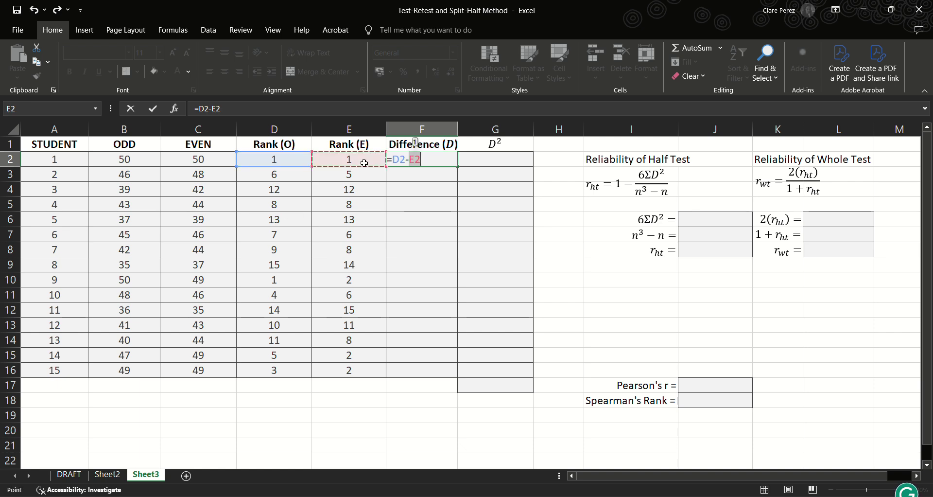
key("ctrl+Return")
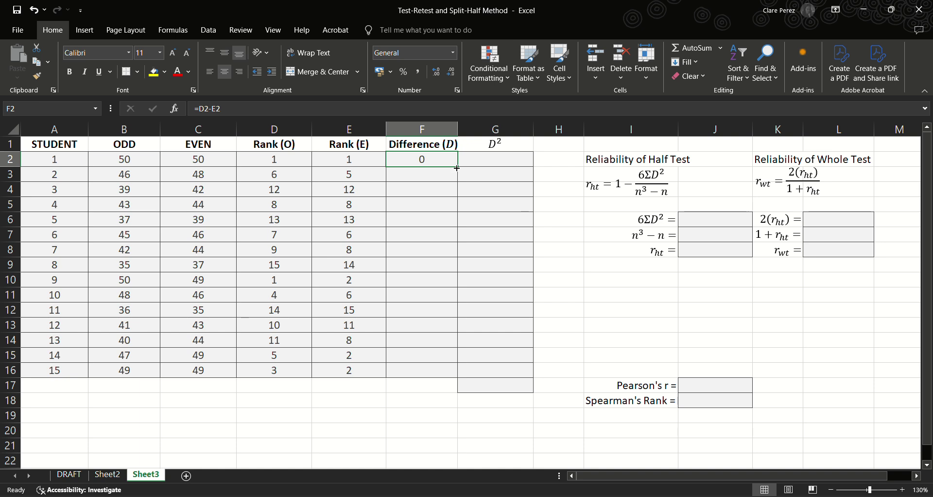
left_click_drag(457, 168, 454, 375)
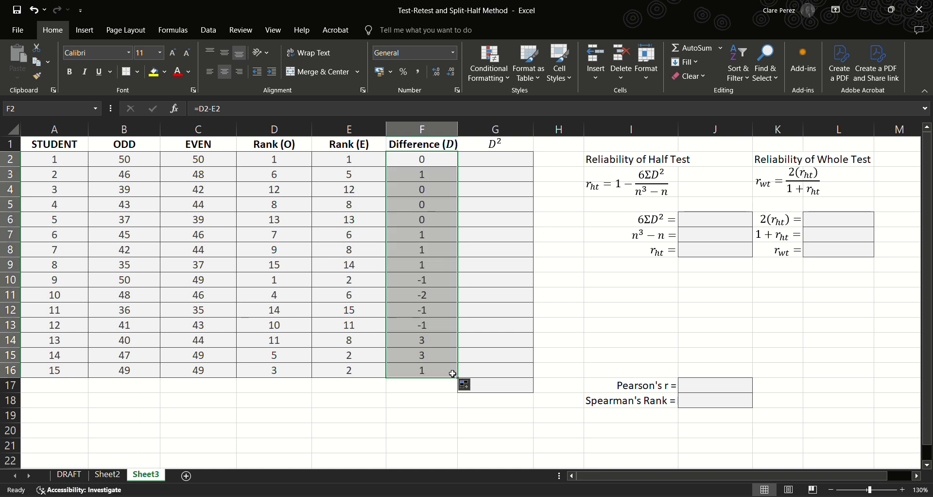
left_click(453, 374)
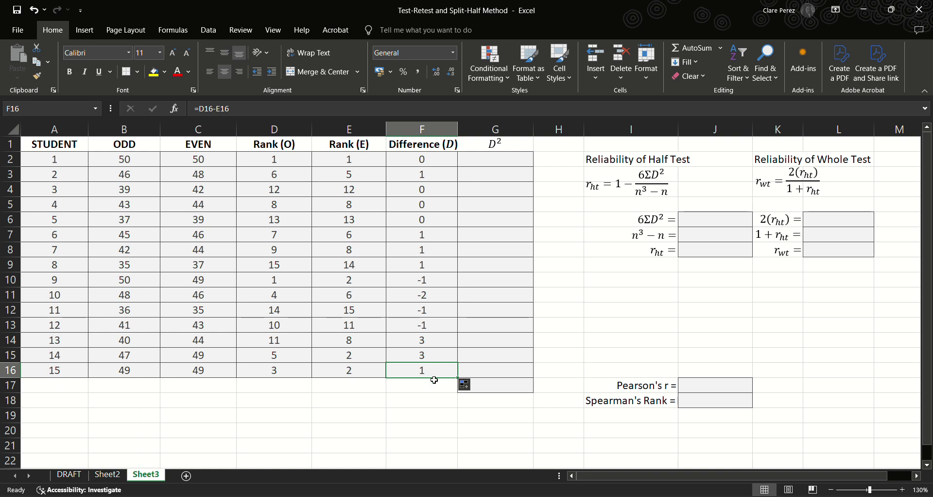
- Square the rank difference in G2 with =F2*F2 and fill the formula down through G16
left_click(488, 158)
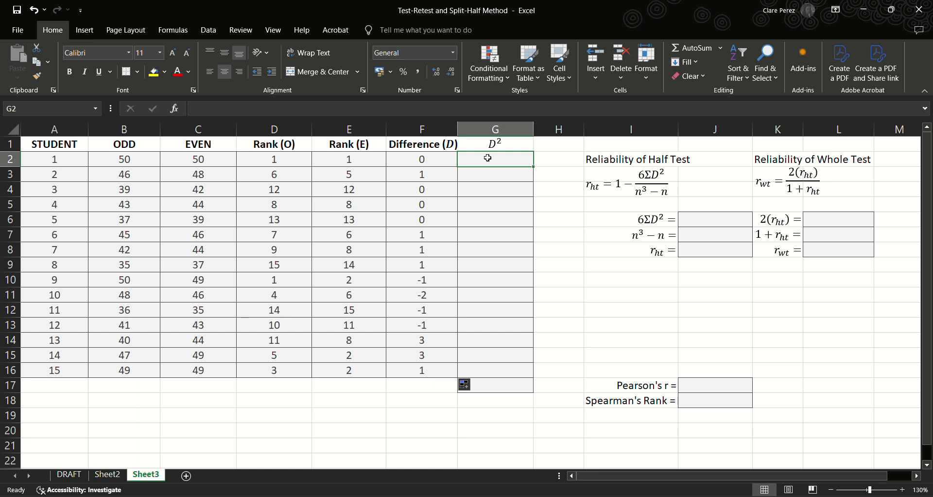
type("=")
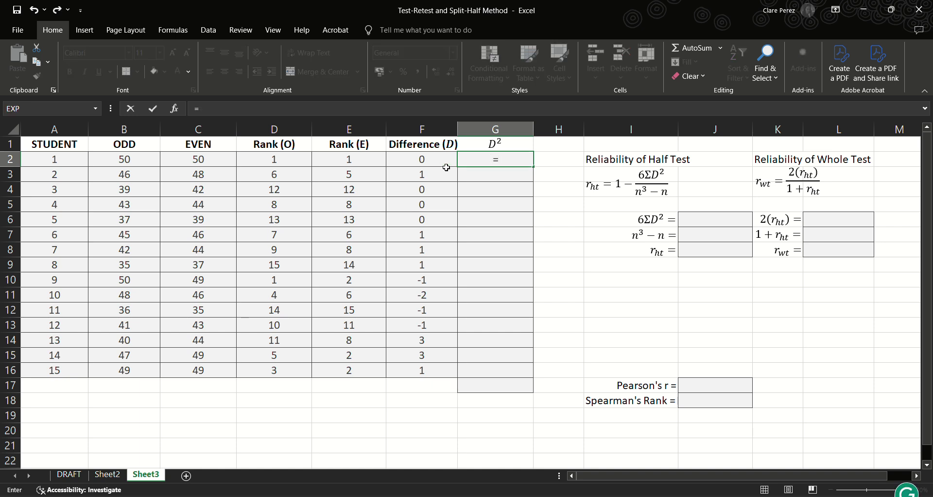
left_click(431, 162)
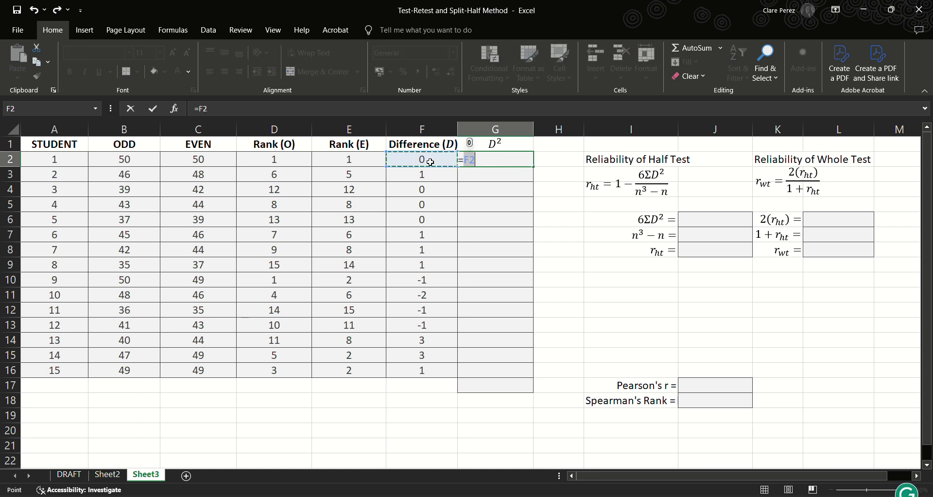
type("*")
left_click(431, 161)
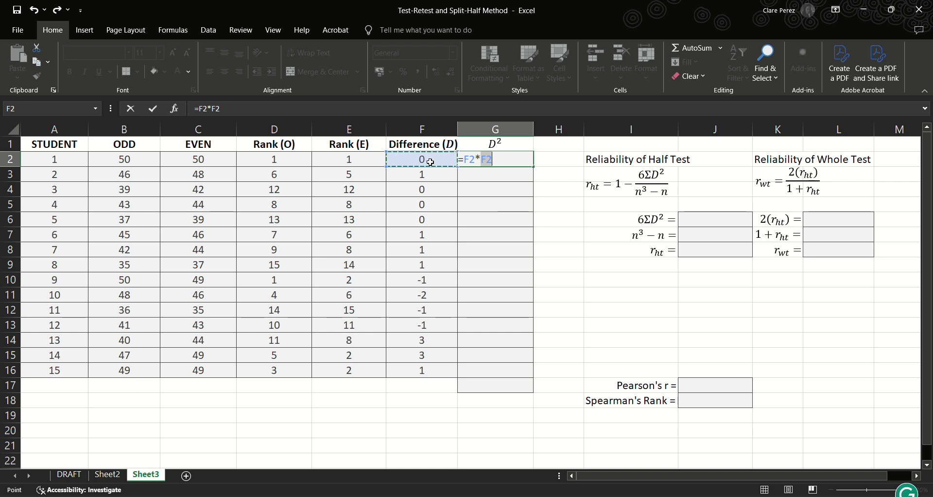
key("Return")
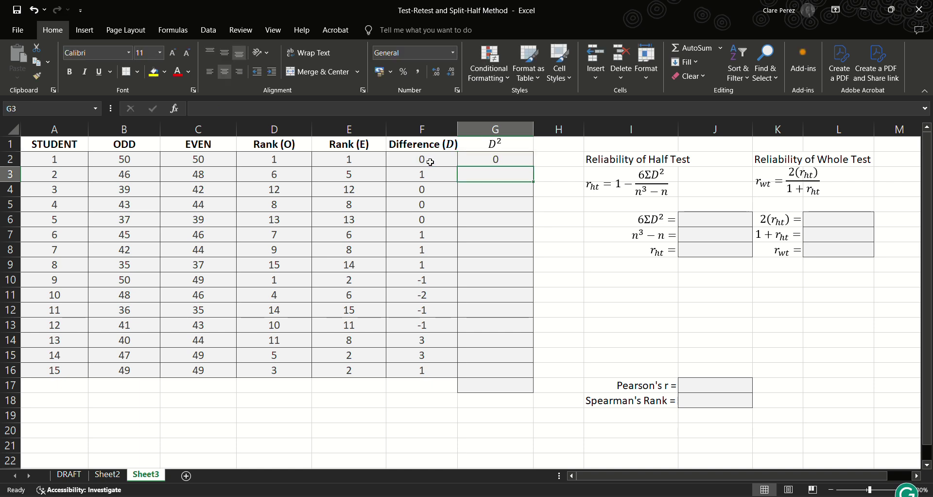
left_click(517, 161)
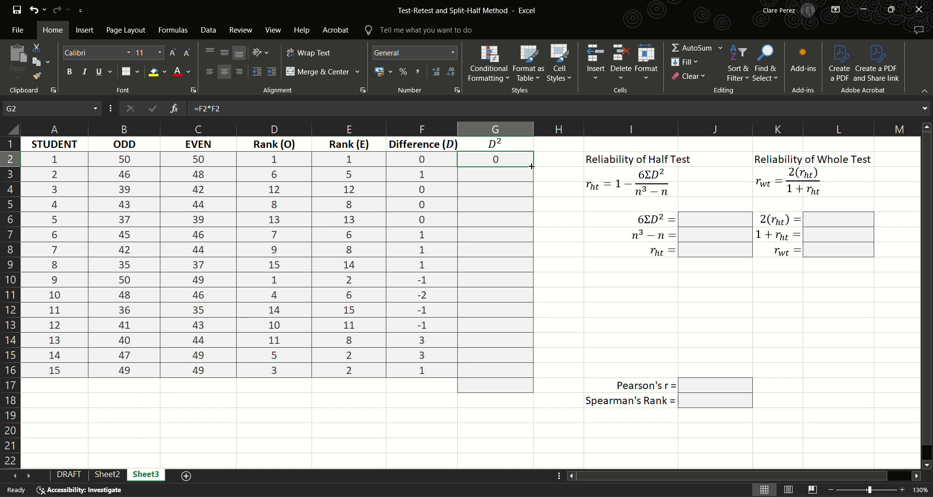
left_click_drag(532, 166, 542, 373)
left_click(524, 370)
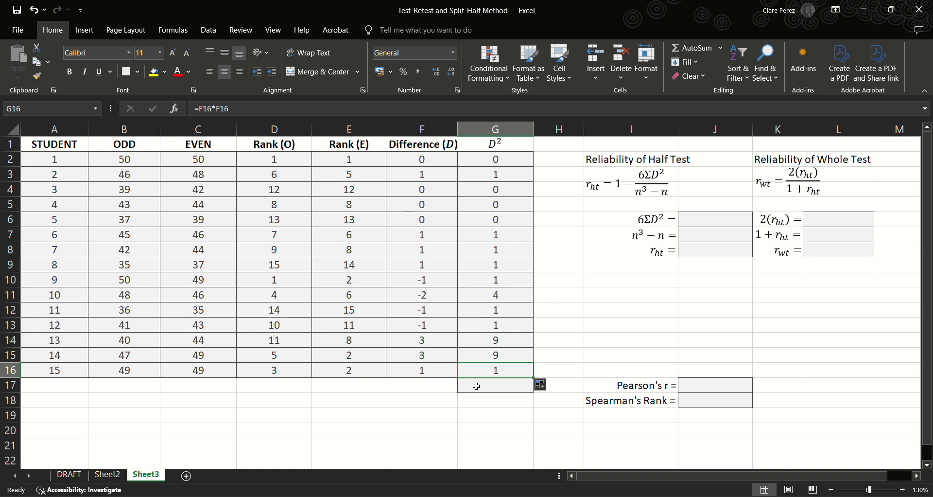
- Total the squared differences in G17 with =SUM(G2:G16)
left_click(479, 385)
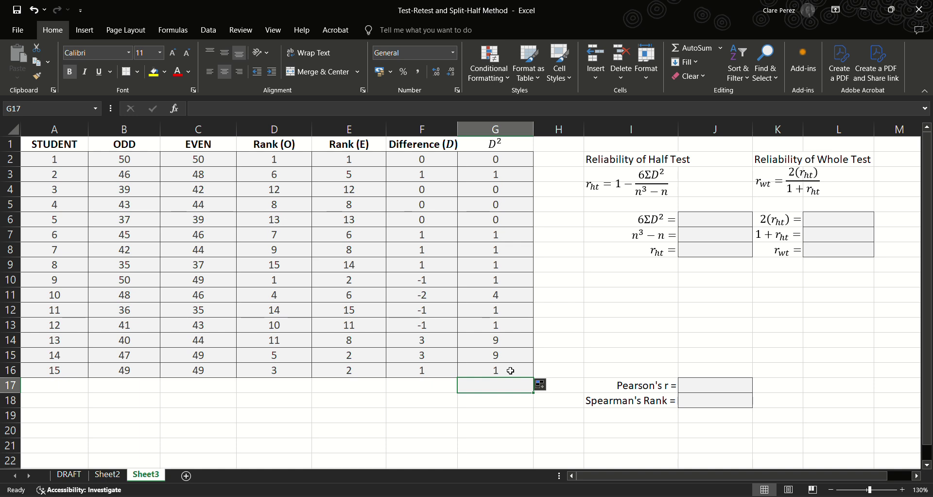
type("=")
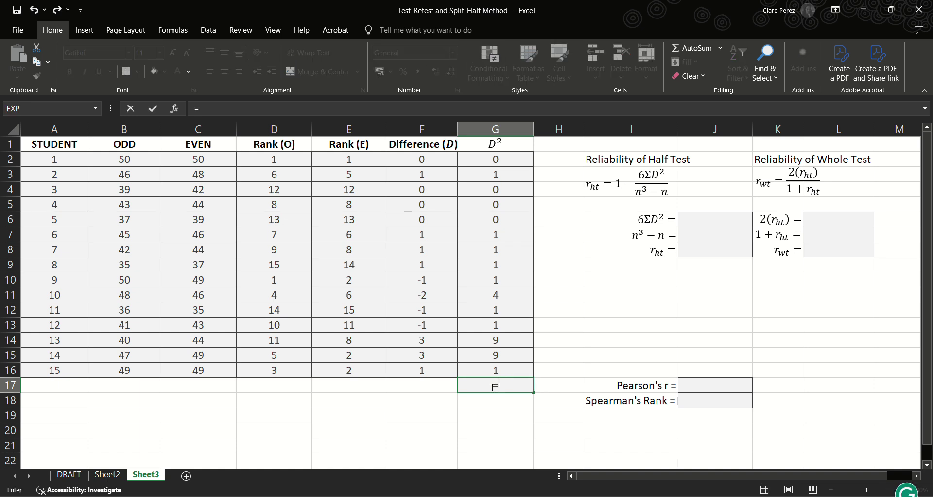
type("SUM(")
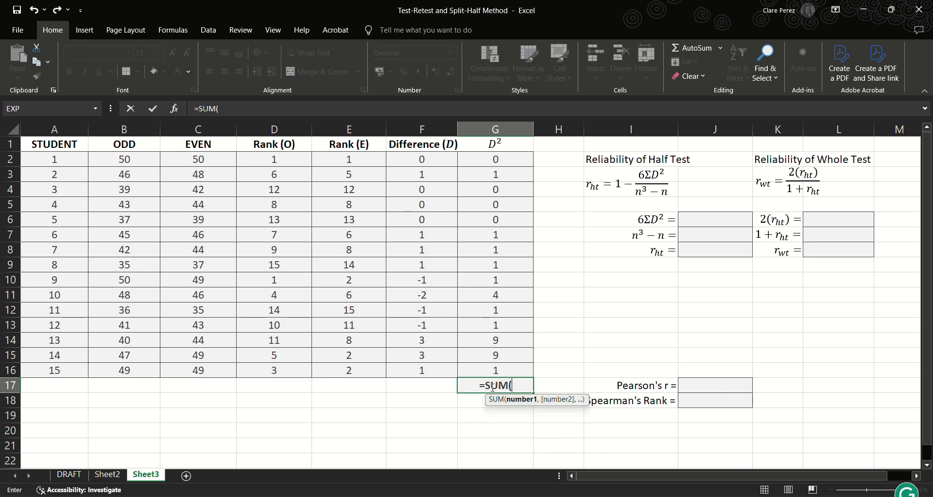
left_click(494, 159)
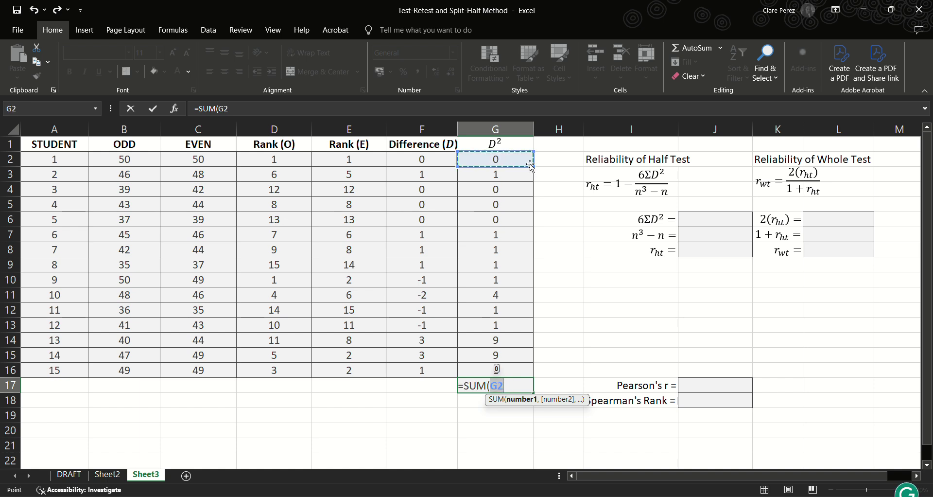
left_click_drag(532, 163, 520, 377)
type(")")
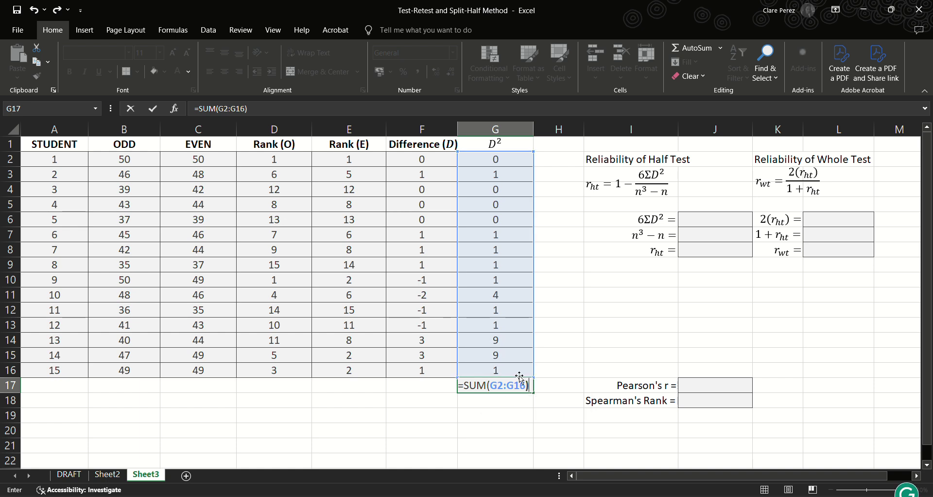
key("Return")
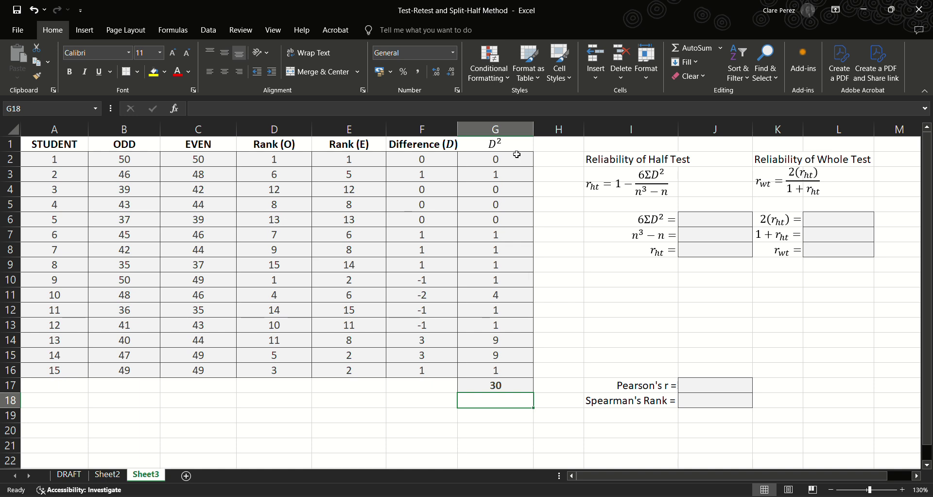
left_click(506, 386)
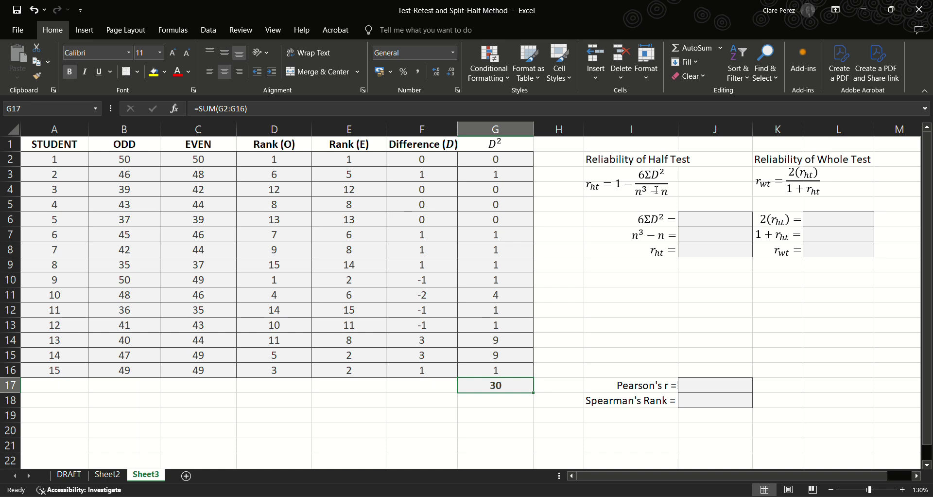
- Calculate 6ΣD² in J6 with =6*G17
left_click(703, 227)
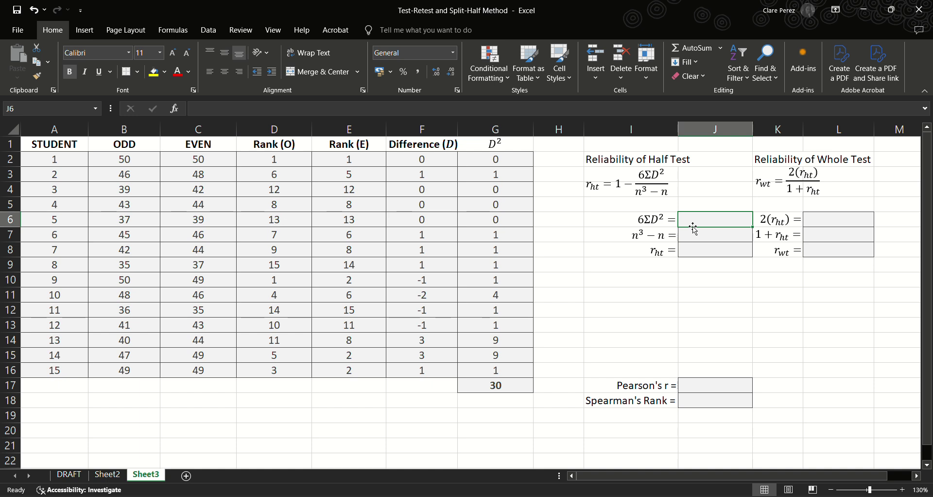
type("=")
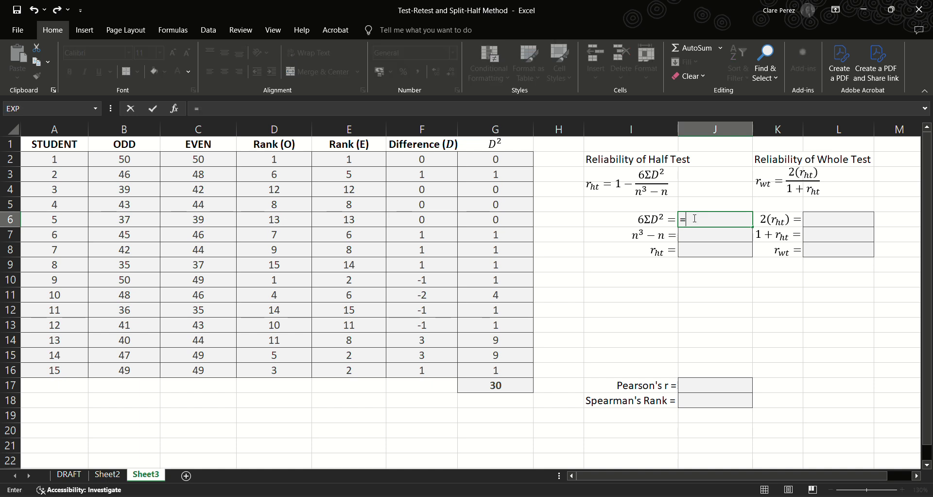
type("6*")
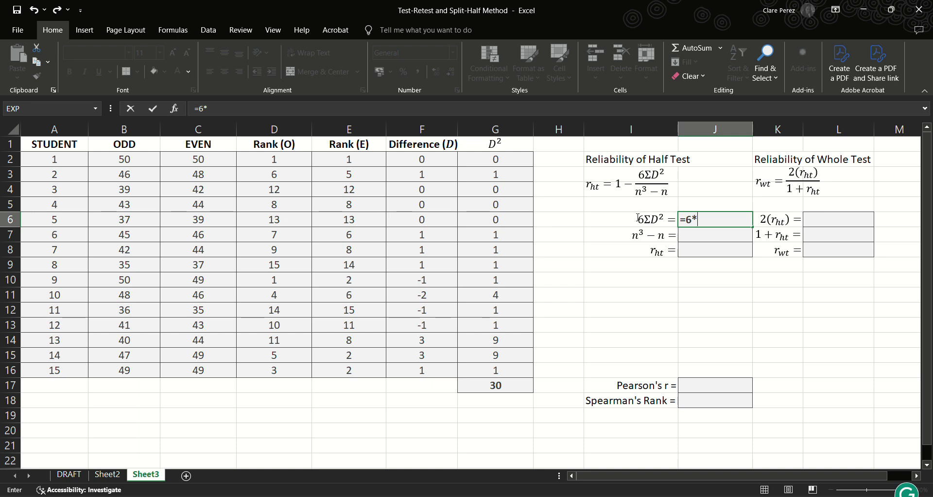
left_click(490, 387)
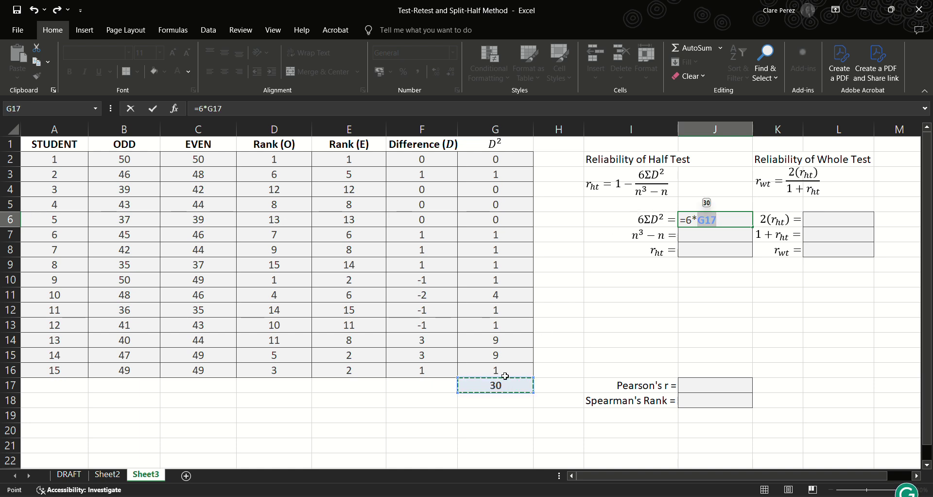
key("ctrl+Return")
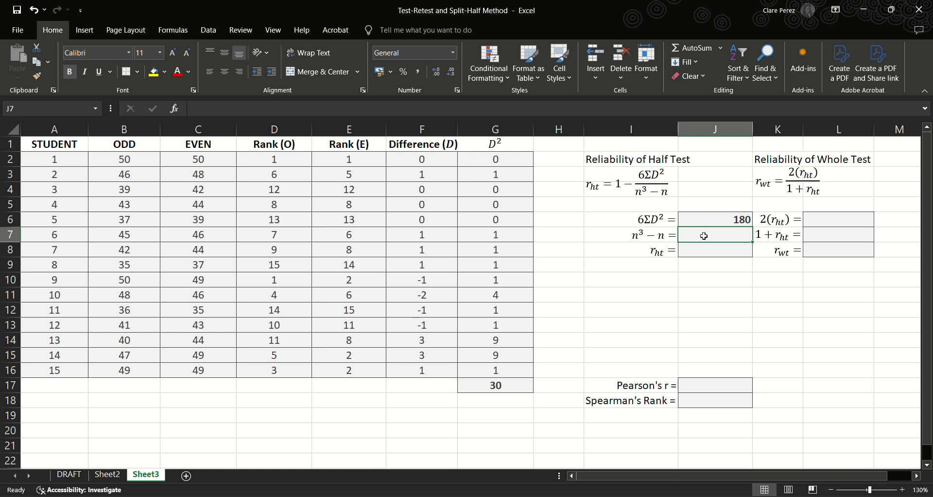
- Calculate n³ − n for the 15 students in J7 with =15*15*15-15
type("=15")
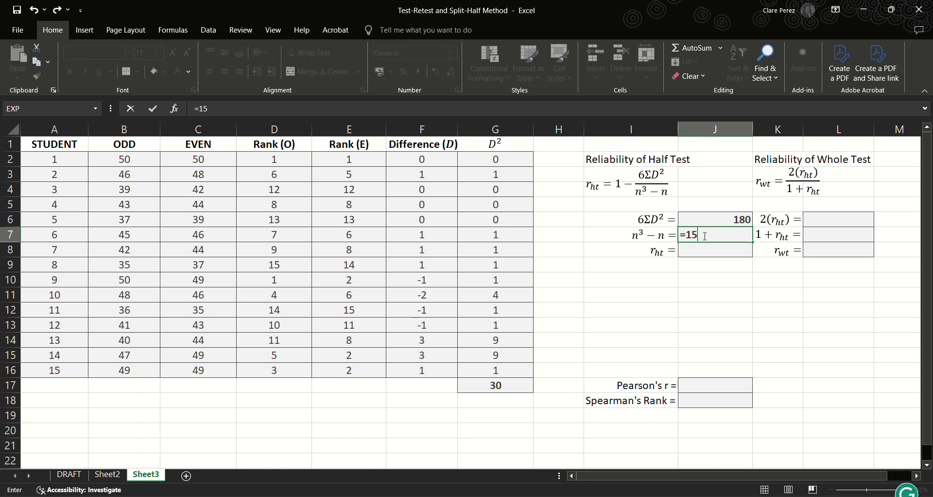
type("*15*15")
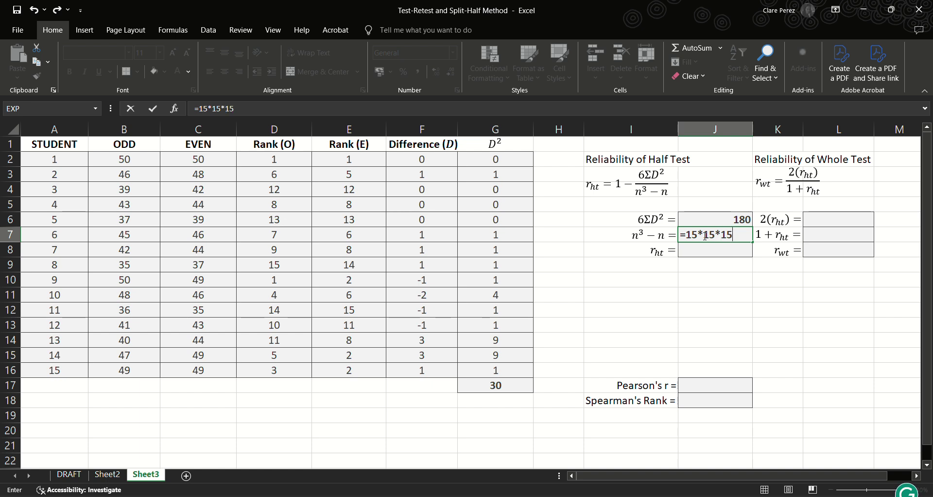
type("-15")
key("Return")
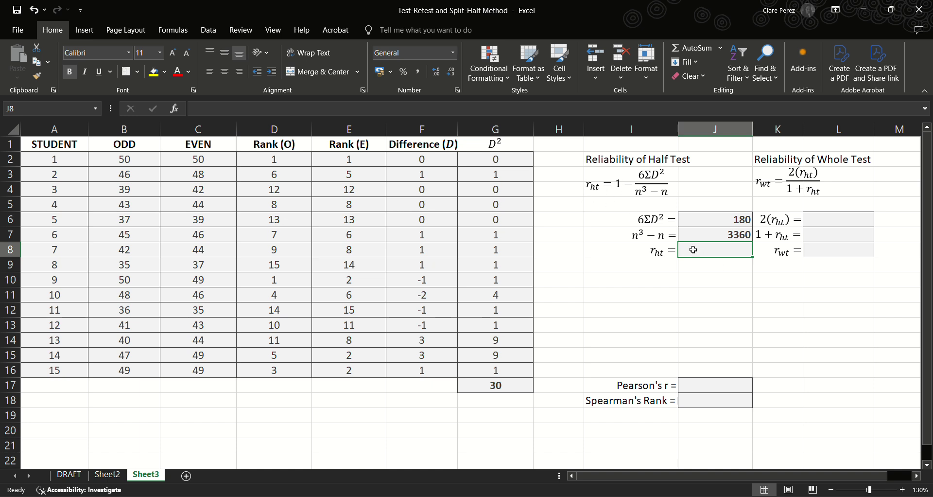
- Calculate the half-test reliability in J8 with =1-J6/J7
type("=1-")
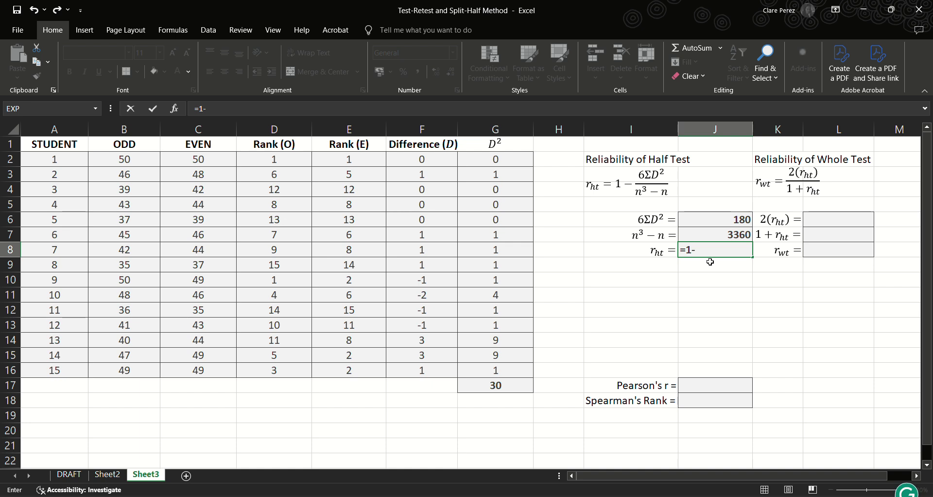
left_click(722, 222)
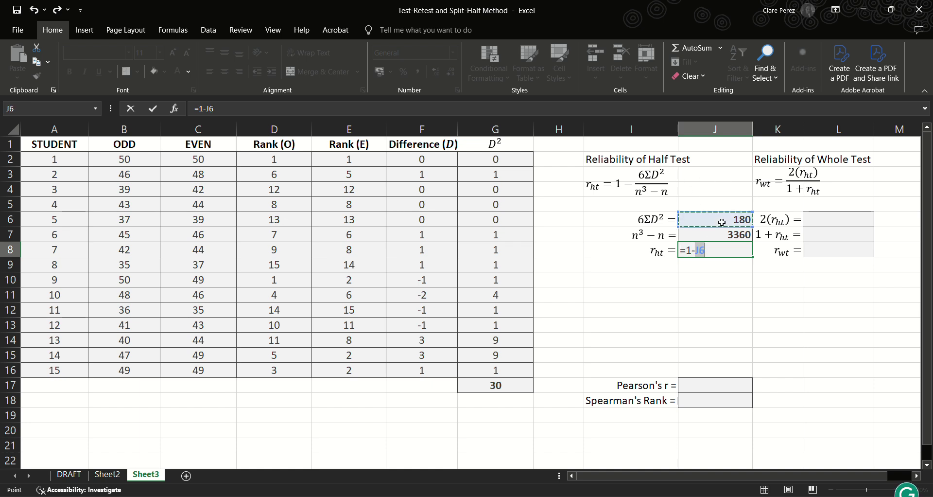
type("/")
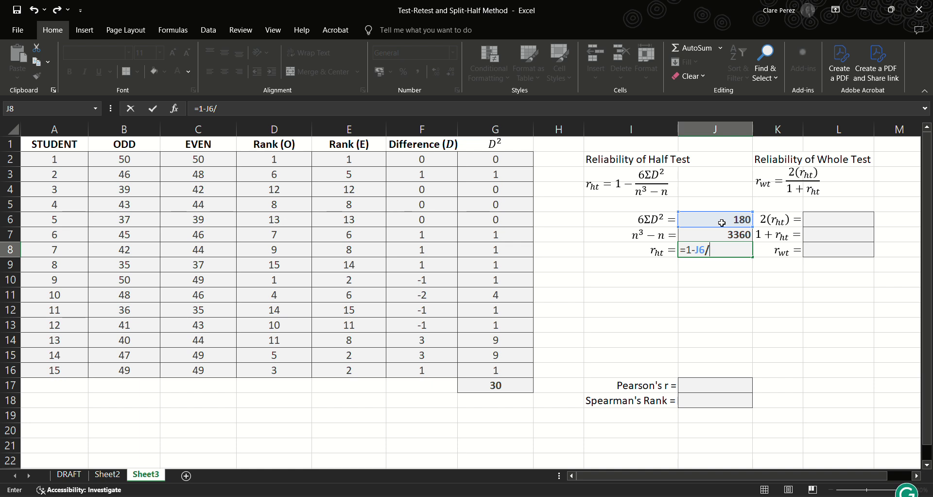
left_click(708, 232)
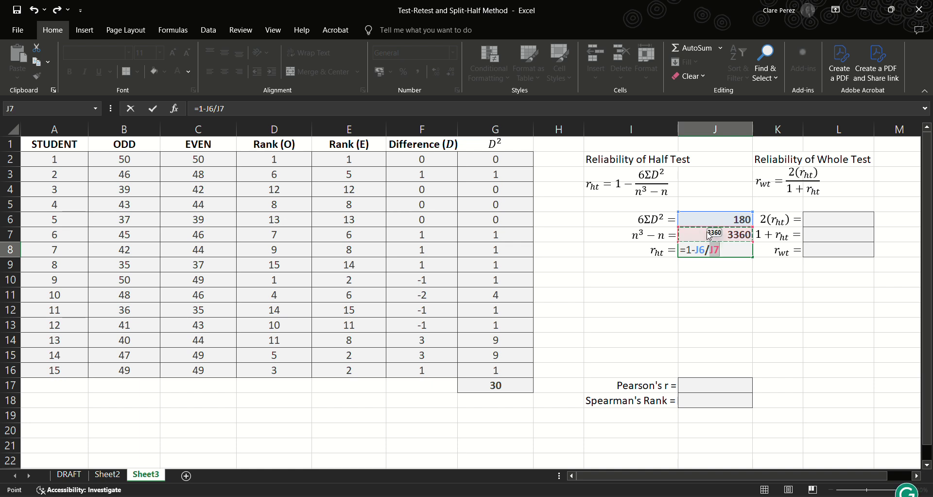
key("Return")
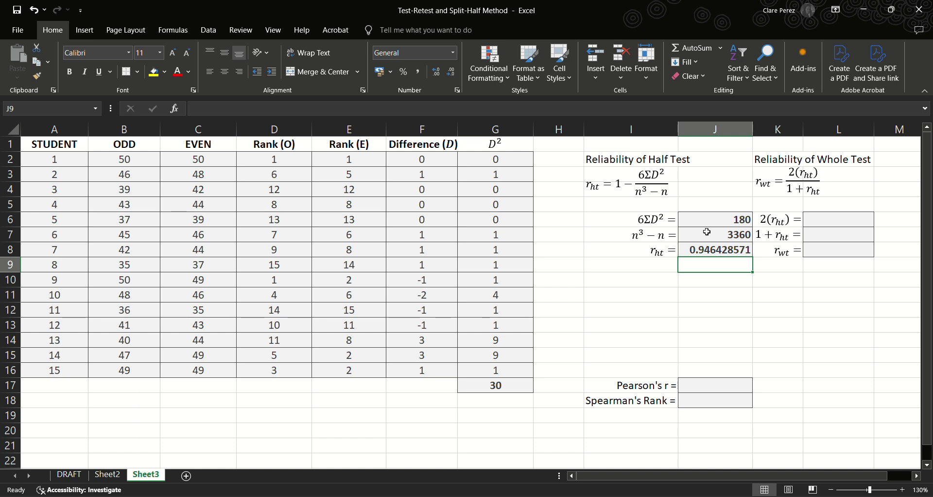
left_click(700, 252)
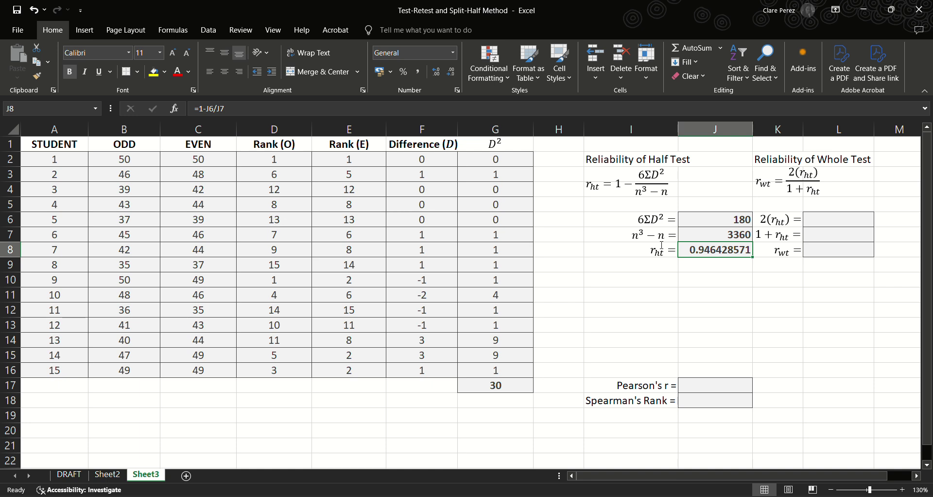
- Calculate twice the half-test reliability in L6 with =2*J8
left_click(823, 218)
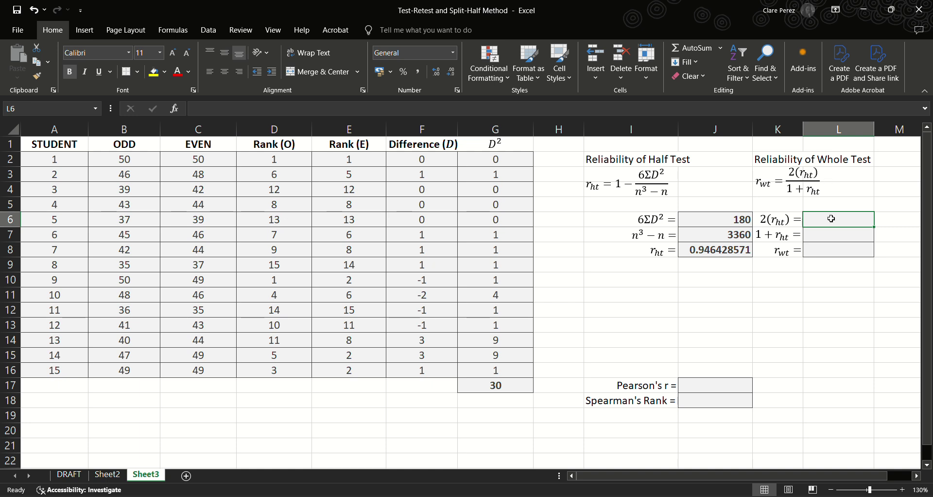
type("=")
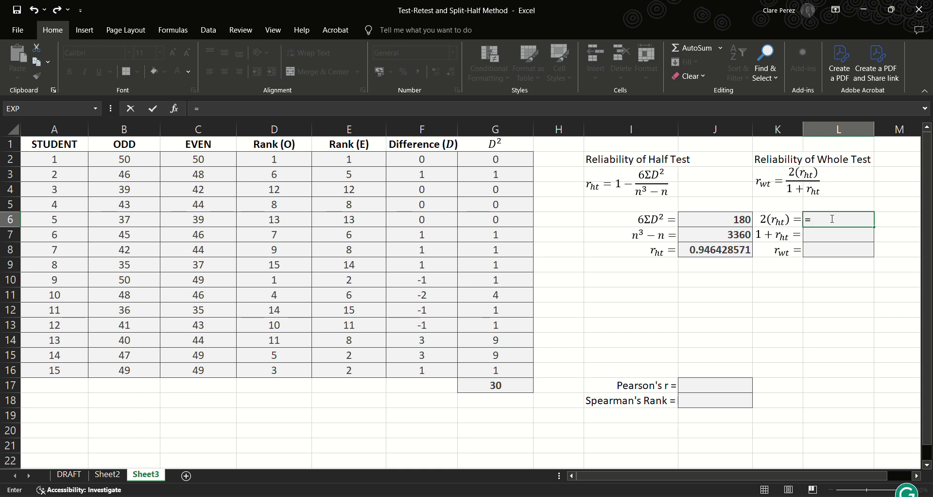
type("2*")
left_click(711, 252)
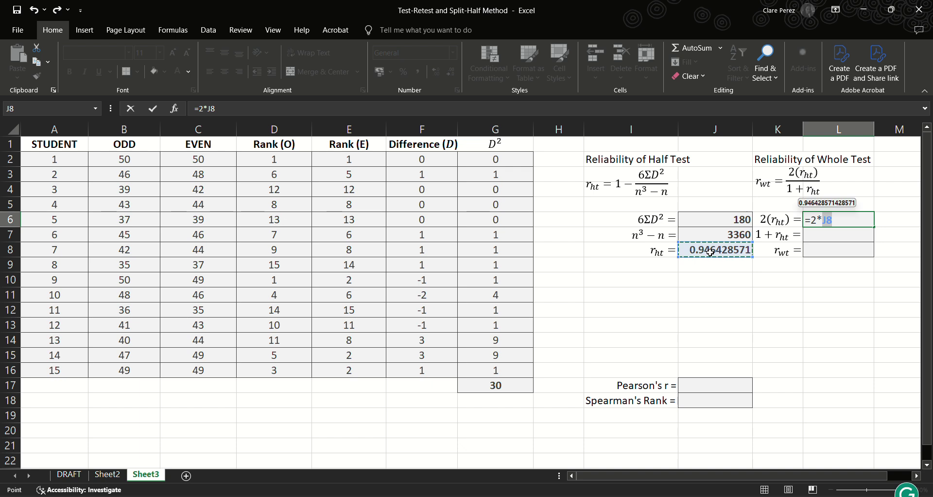
key("Return")
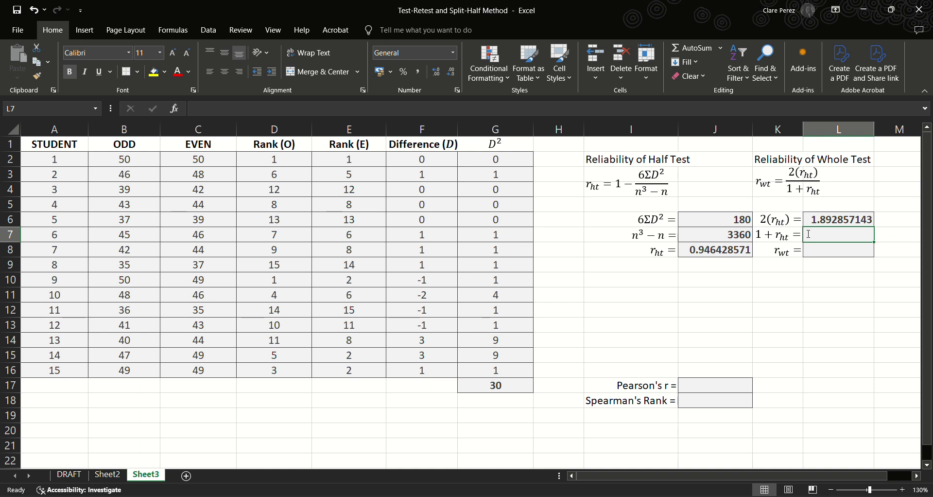
- Calculate one plus the half-test reliability in L7 with =1+J8
type("=1+")
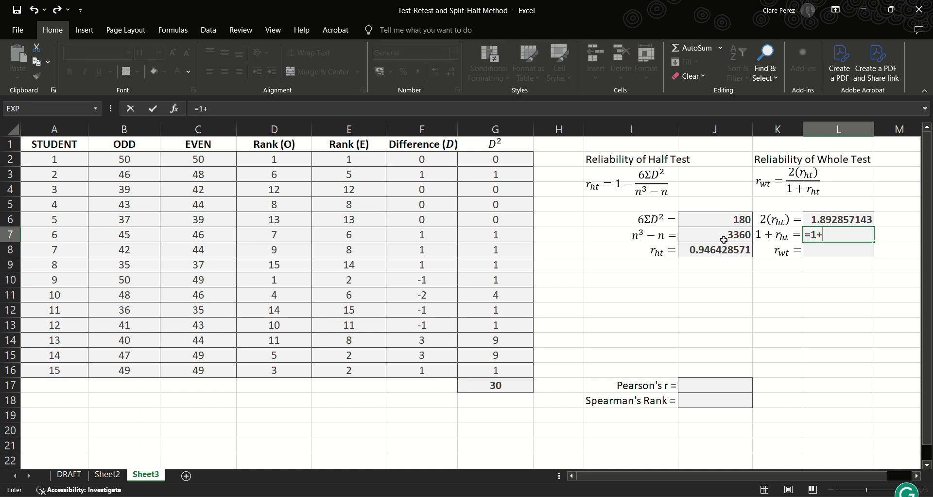
left_click(714, 251)
key("Return")
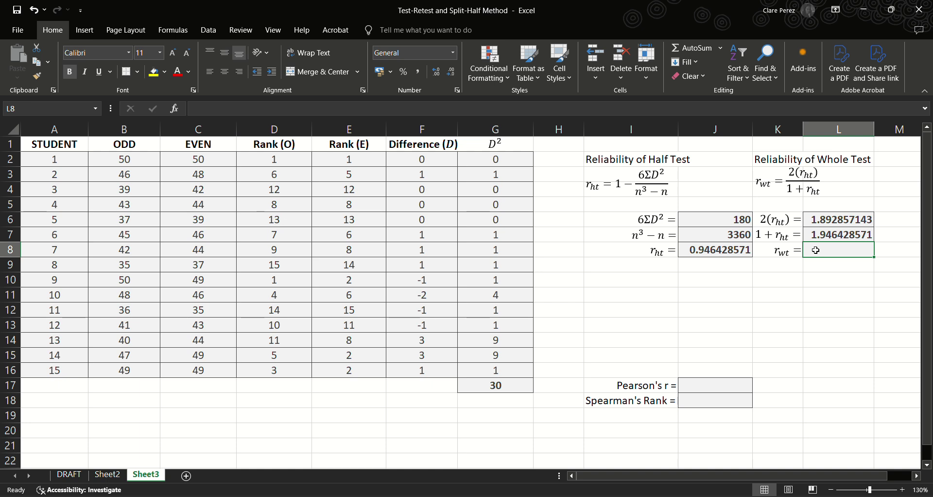
- Calculate the whole-test reliability in L8 with =L6/L7
type("=")
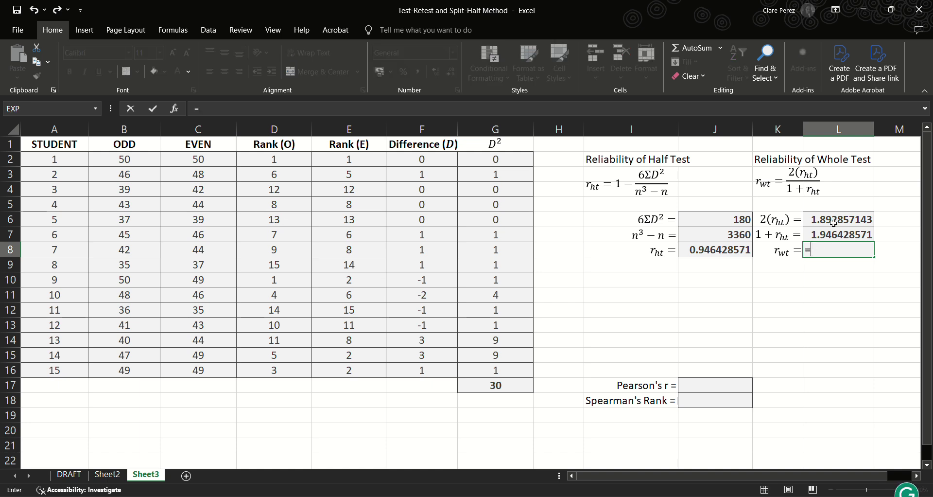
left_click(835, 221)
type("/")
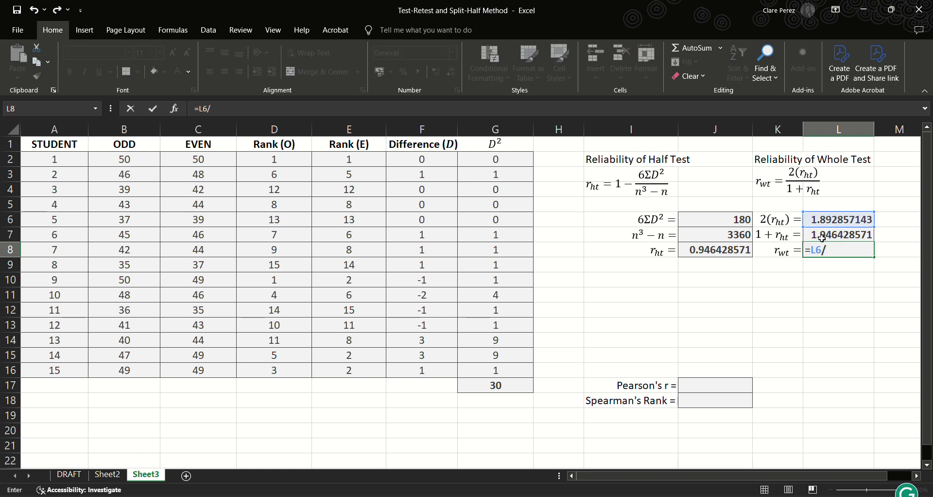
left_click(822, 238)
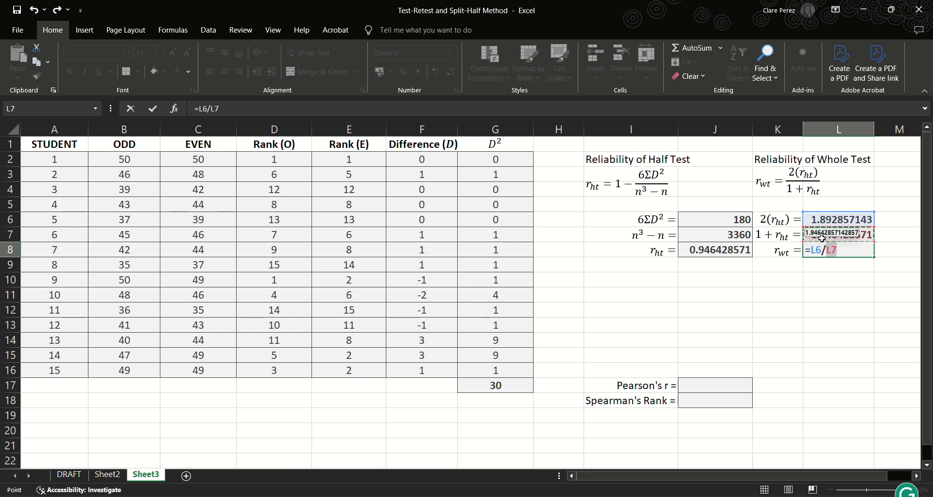
key("Return")
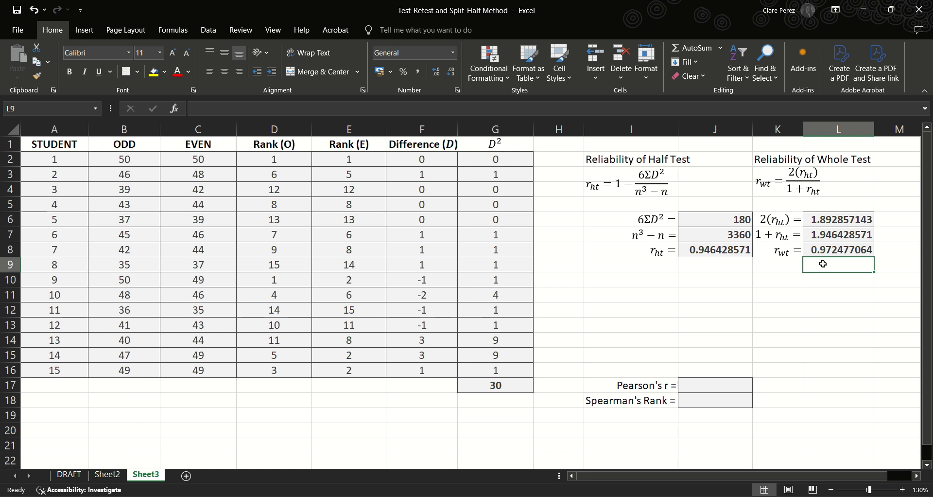
- Calculate Pearson's r for the odd and even scores in J17 with =CORREL(B2:B16,C2:C16)
left_click(703, 389)
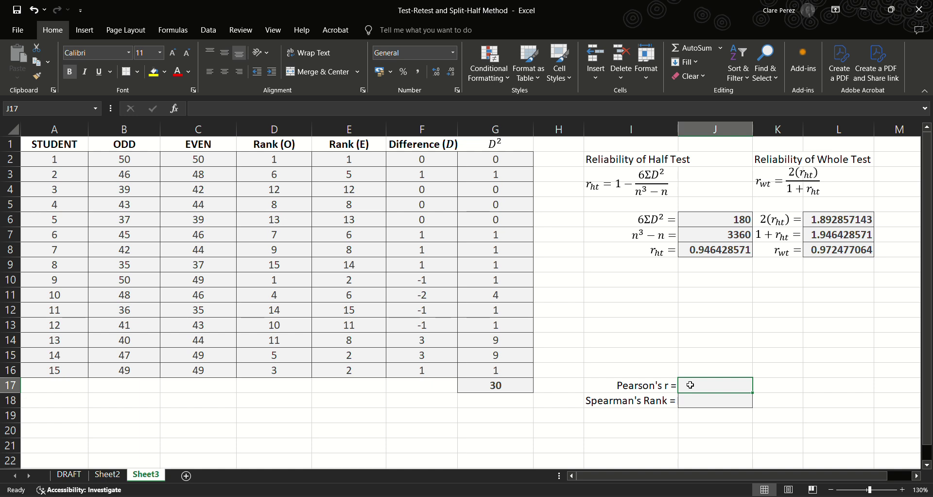
type("=CORREL")
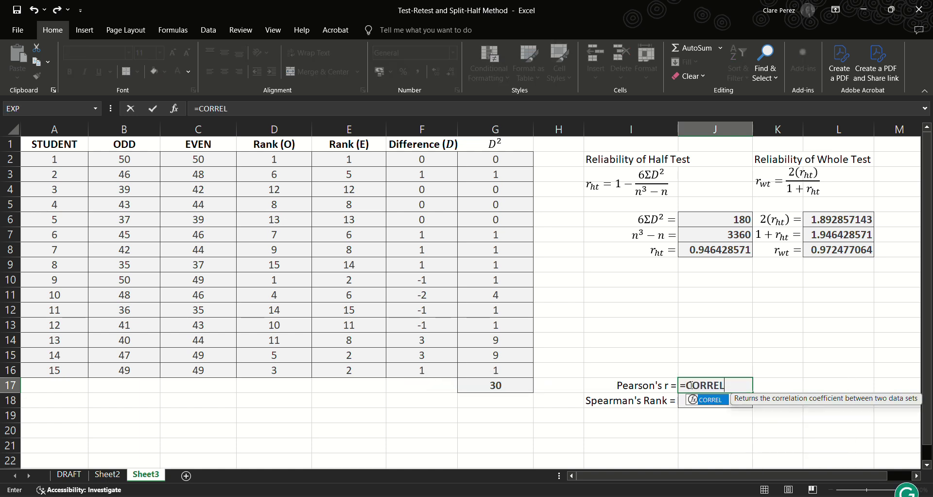
type("(")
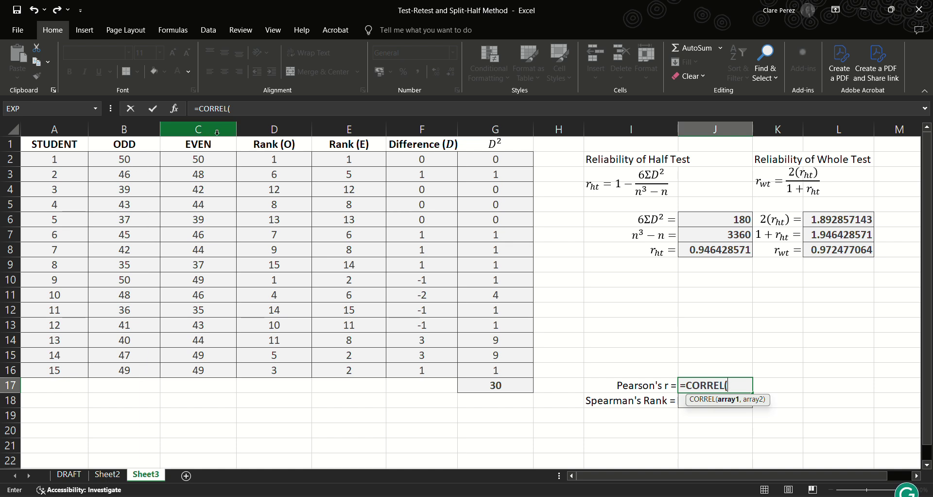
left_click(144, 161)
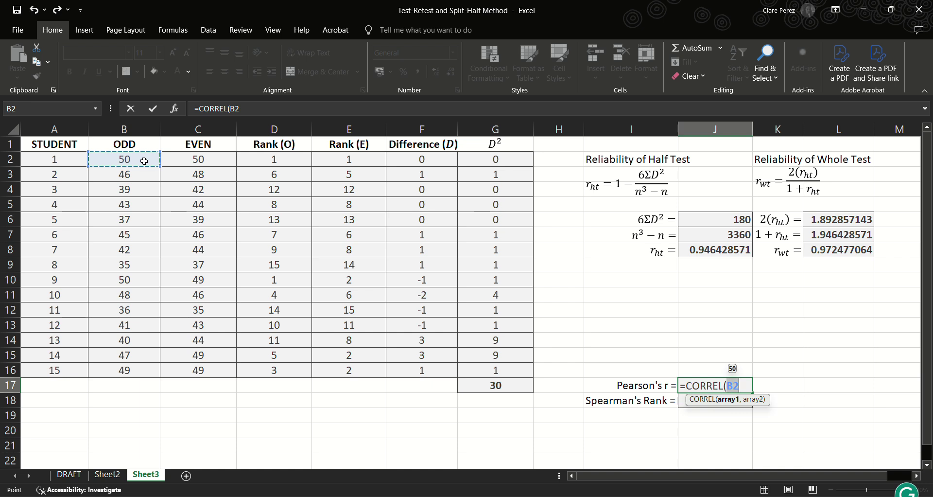
left_click_drag(145, 161, 145, 370)
type(",")
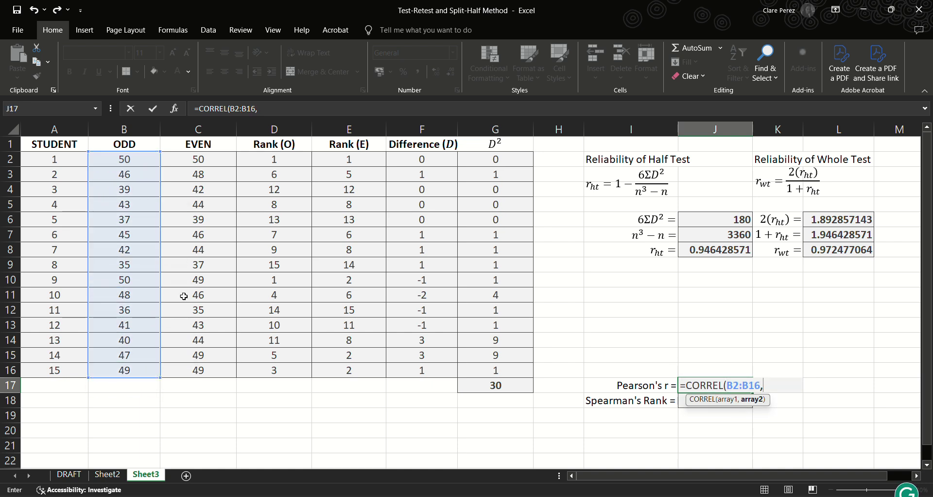
left_click(211, 159)
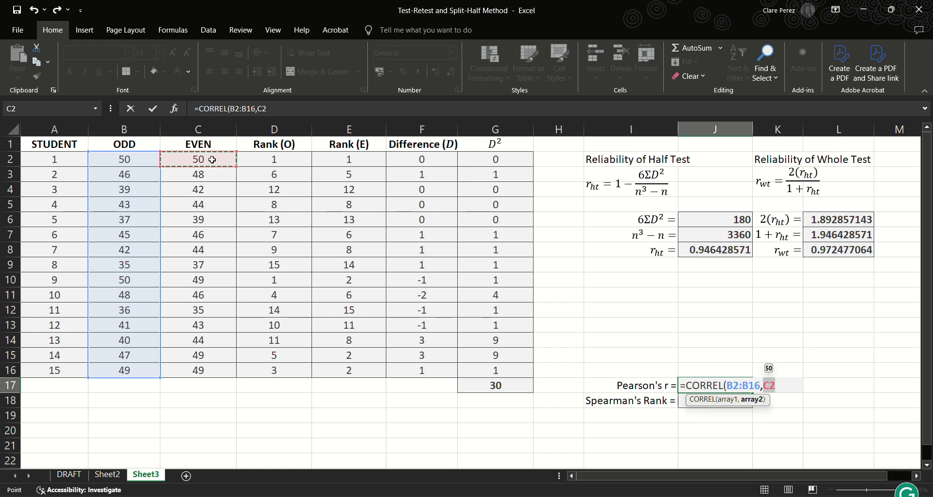
left_click_drag(209, 160, 207, 368)
type(")")
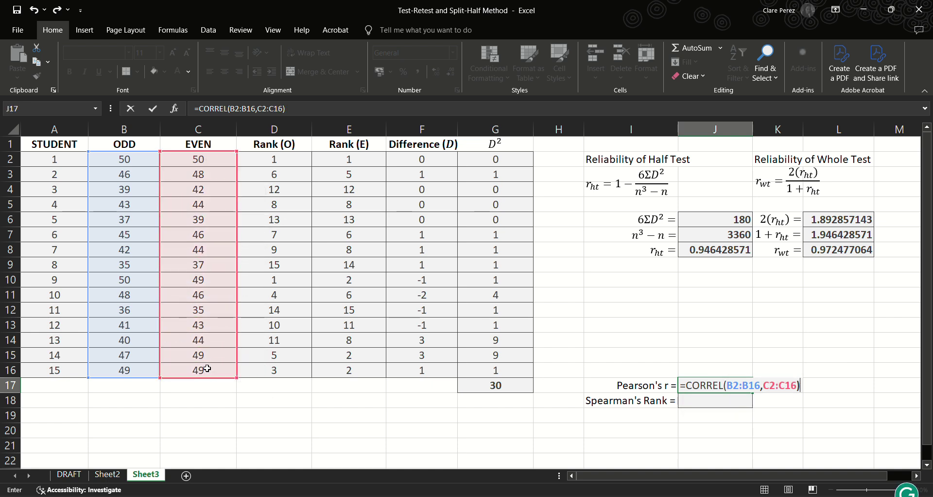
key("Return")
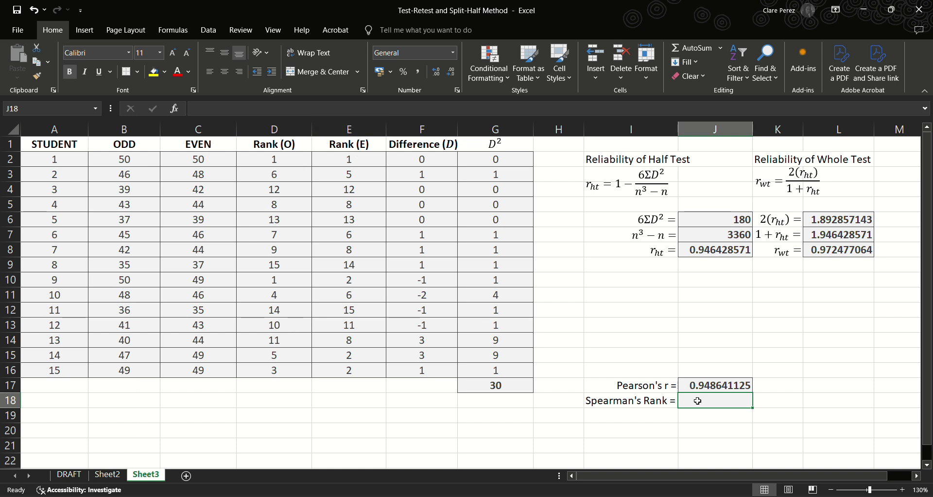
- Calculate Spearman's rank correlation in J18 by applying CORREL to the odd ranks D2:D16 and even ranks E2:E16
type("=CO")
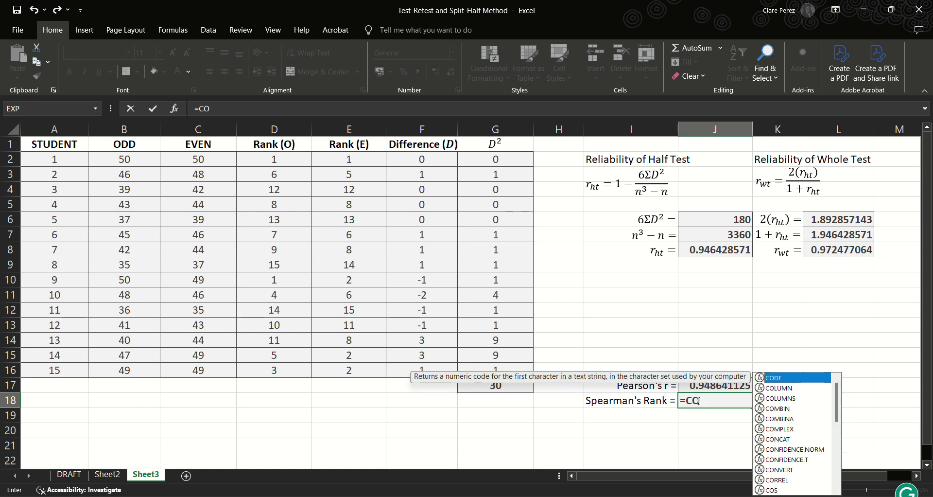
type("RREL(")
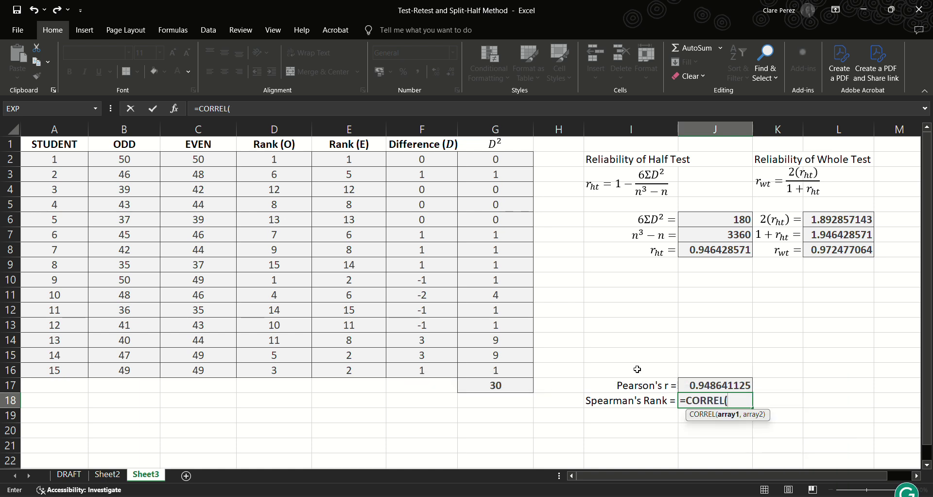
left_click(285, 163)
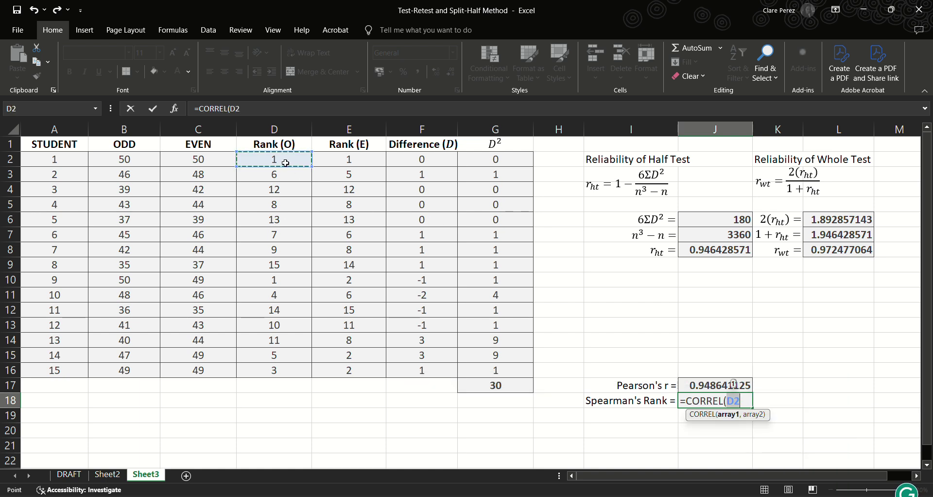
left_click_drag(287, 161, 288, 367)
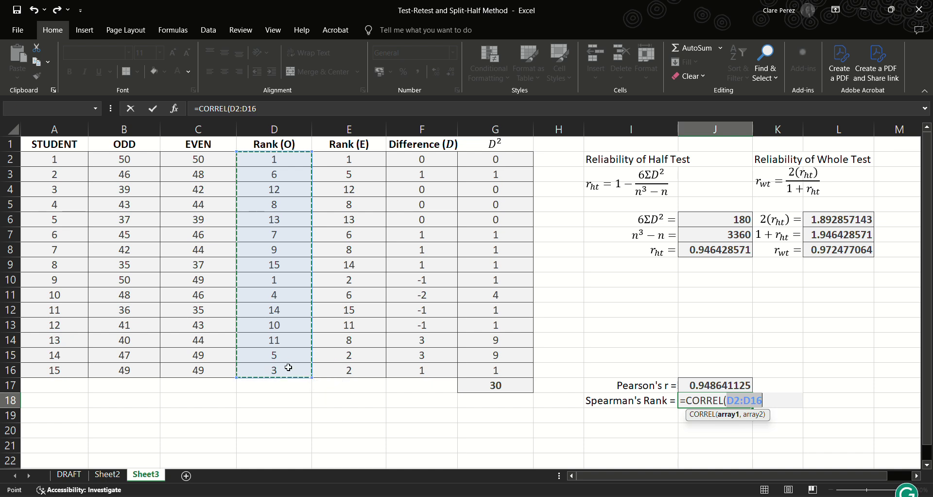
type(",")
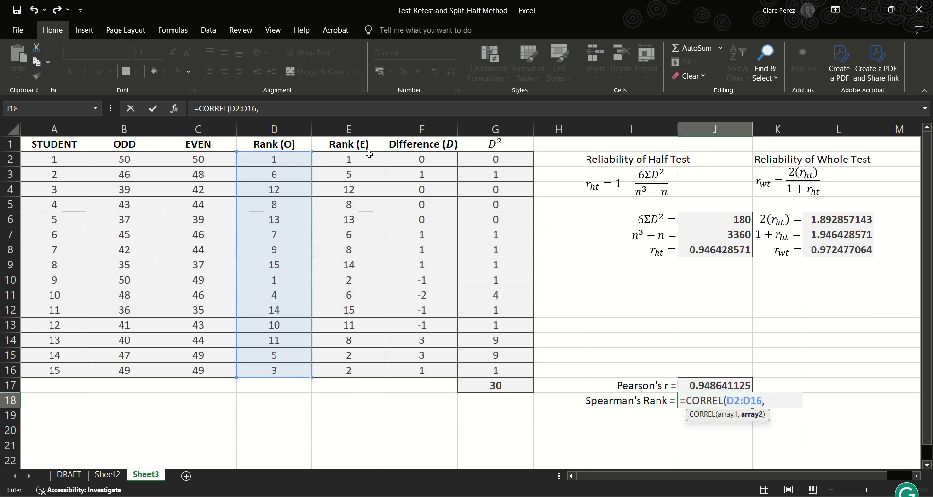
left_click_drag(370, 157, 371, 378)
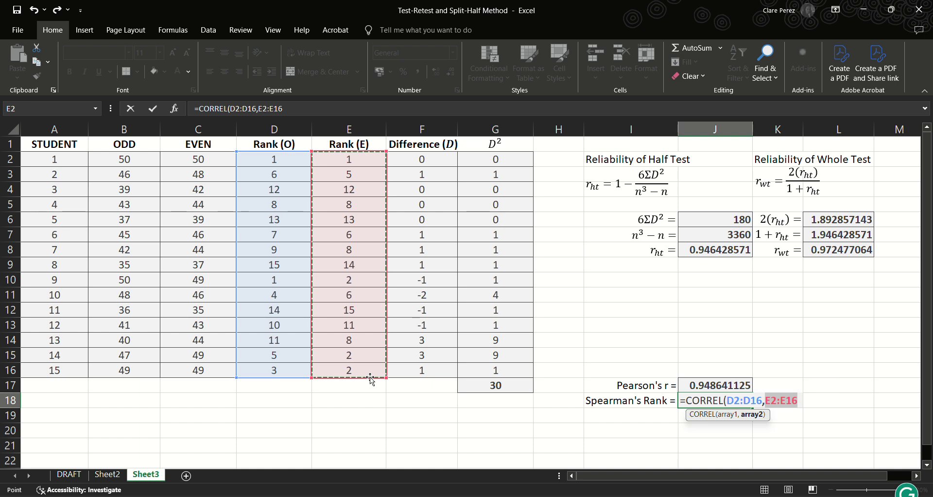
key("Return")
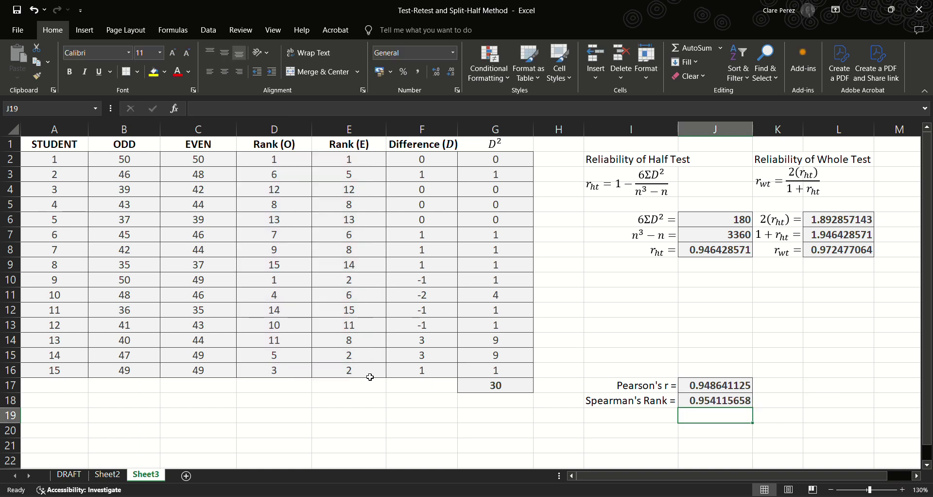